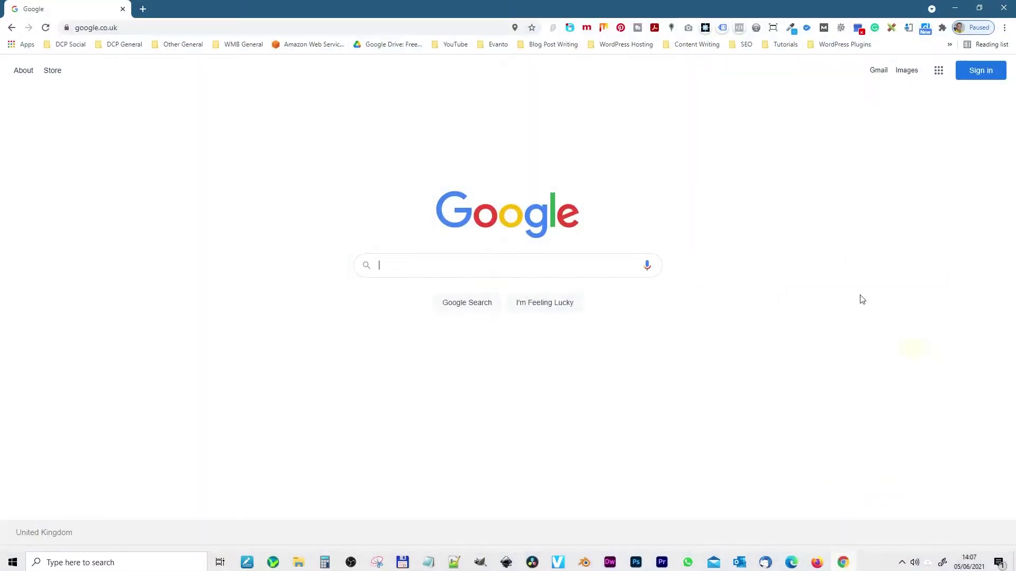
Search Google for 'web designers'
left_click(416, 265)
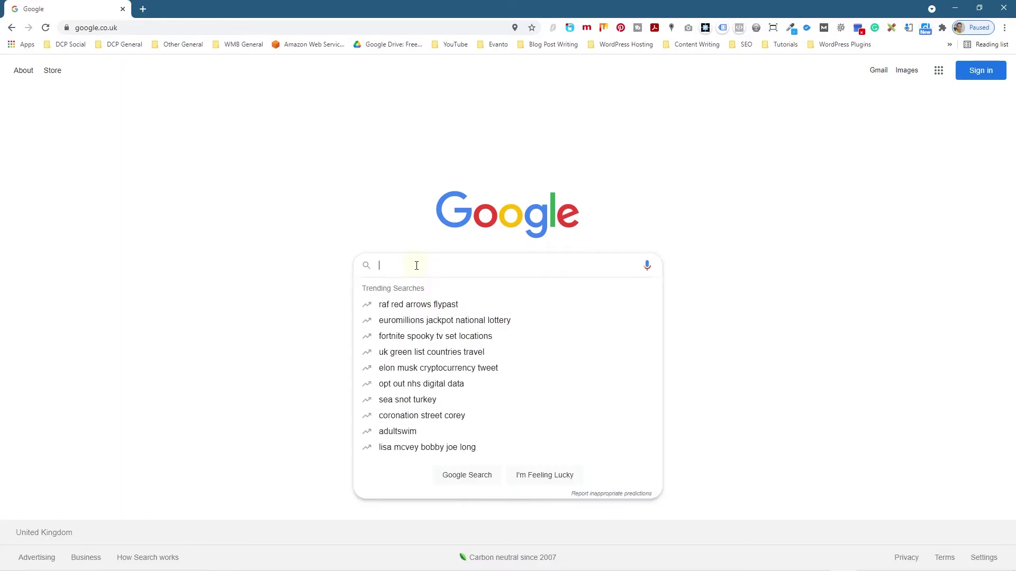
type("web designers")
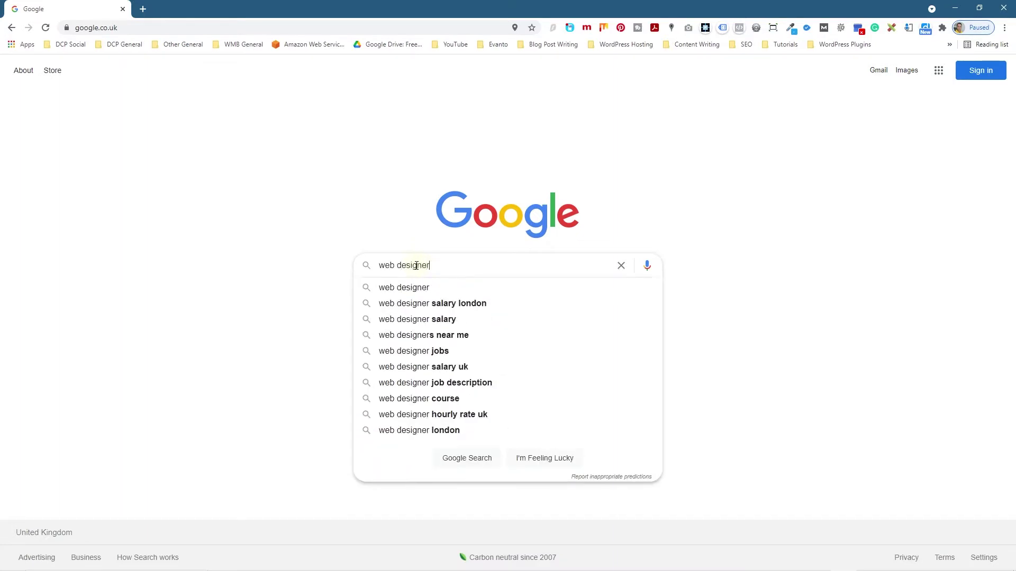
key("Return")
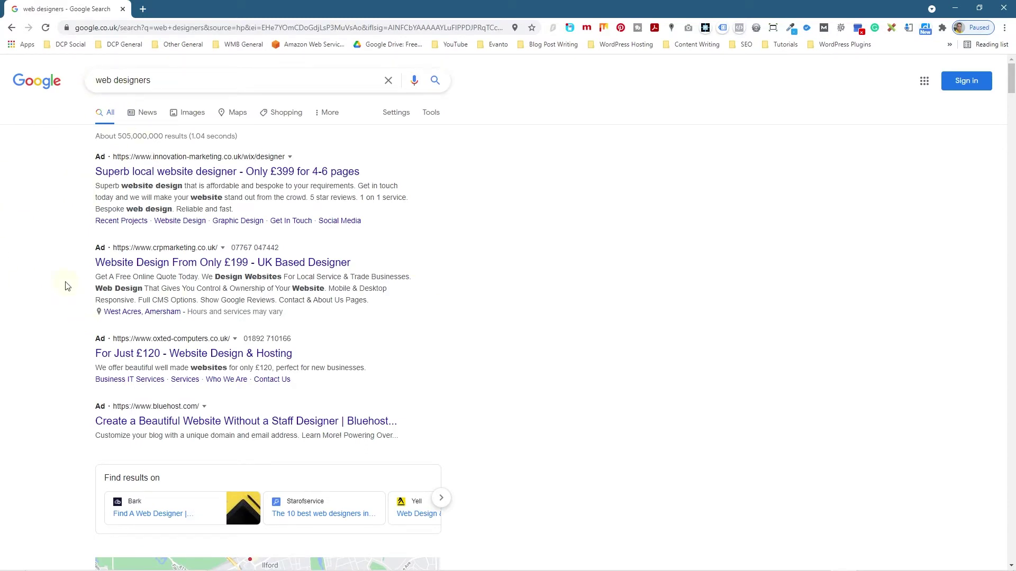
Scroll through the ads, local listings and organic results, highlighting the DCP web design listing, then return to the top
scroll(66, 285, "down", 8)
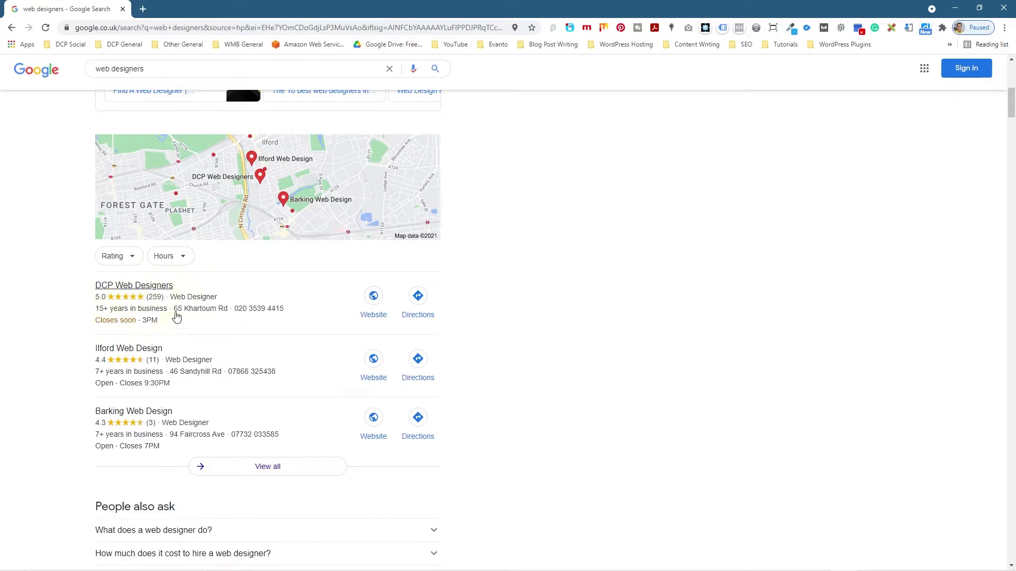
scroll(84, 369, "down", 7)
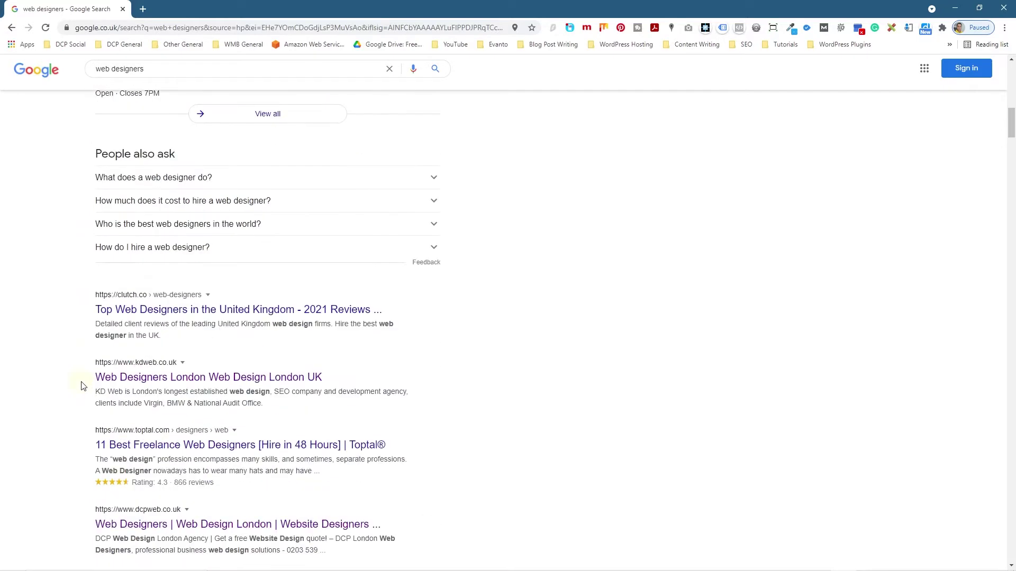
scroll(83, 378, "down", 3)
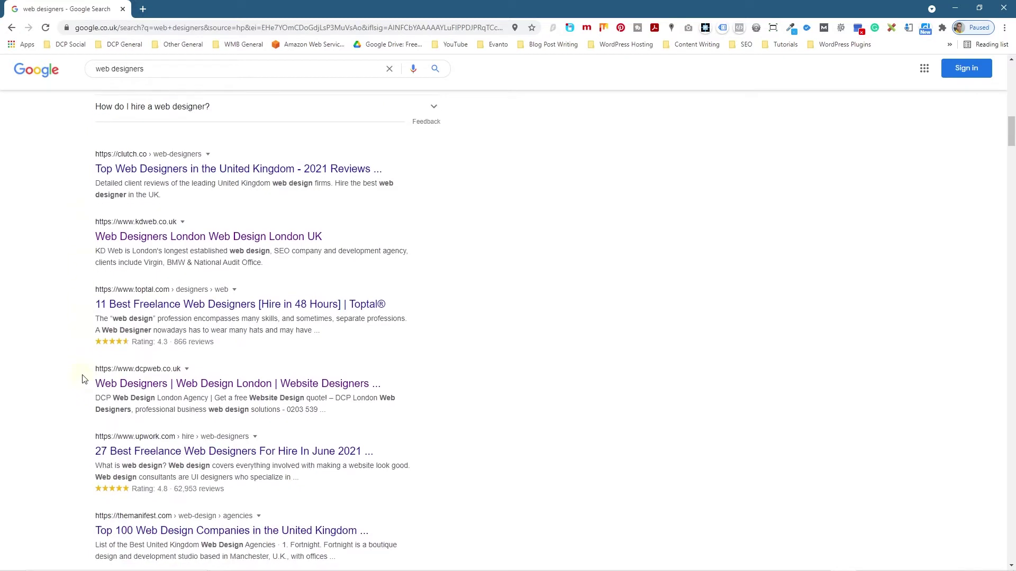
left_click_drag(94, 379, 318, 410)
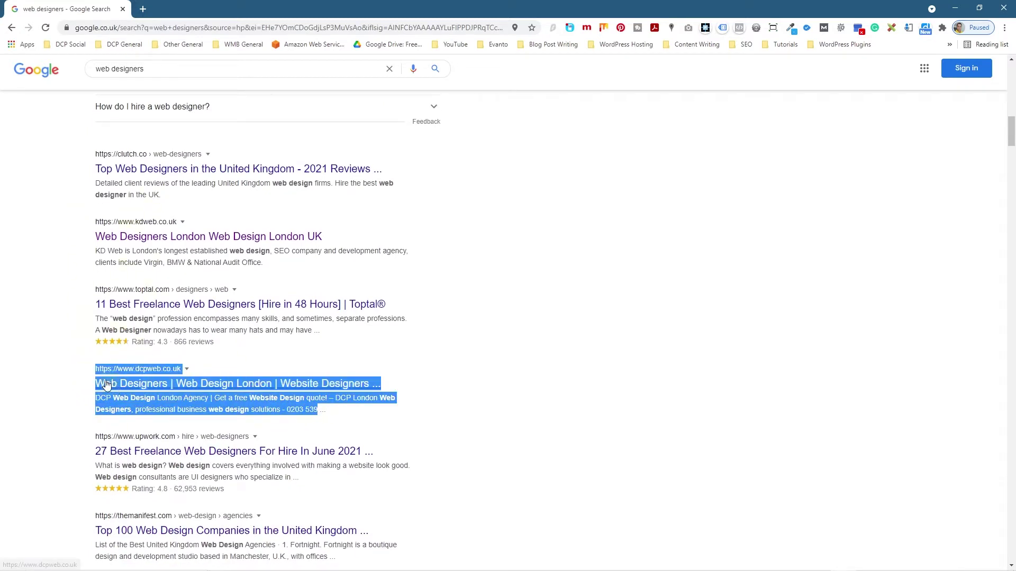
left_click(57, 364)
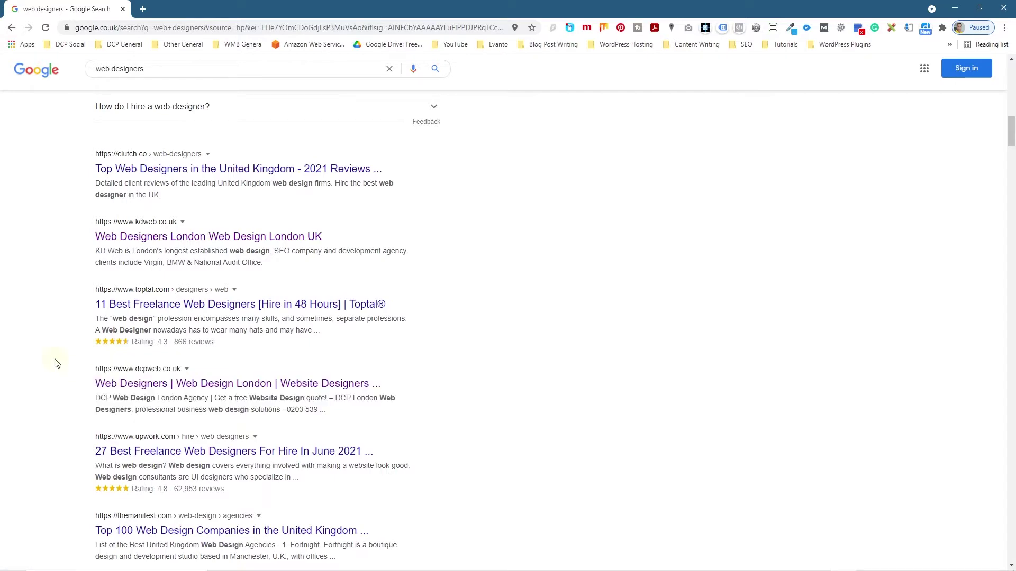
scroll(57, 363, "up", 8)
scroll(56, 363, "up", 7)
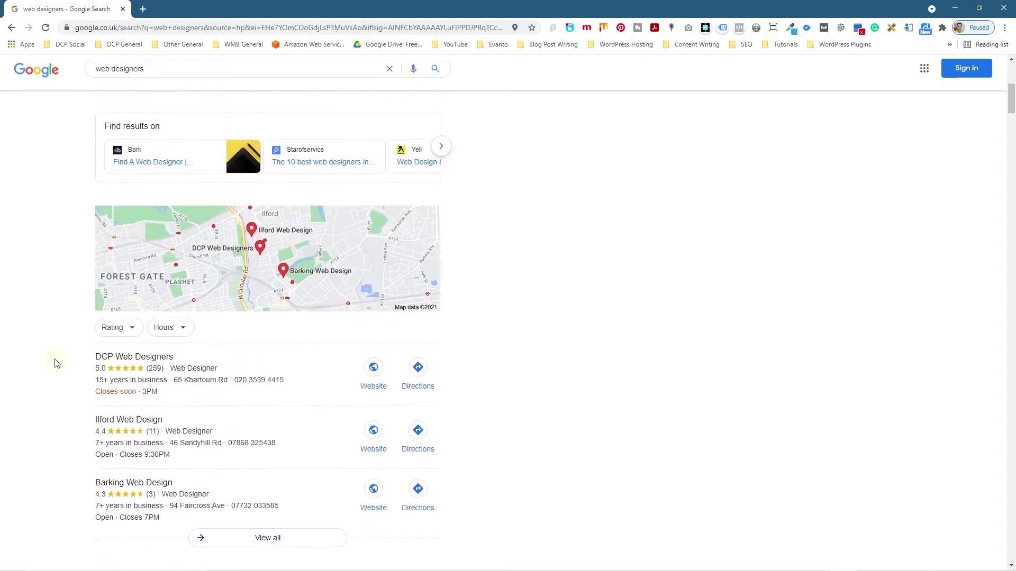
scroll(57, 364, "up", 3)
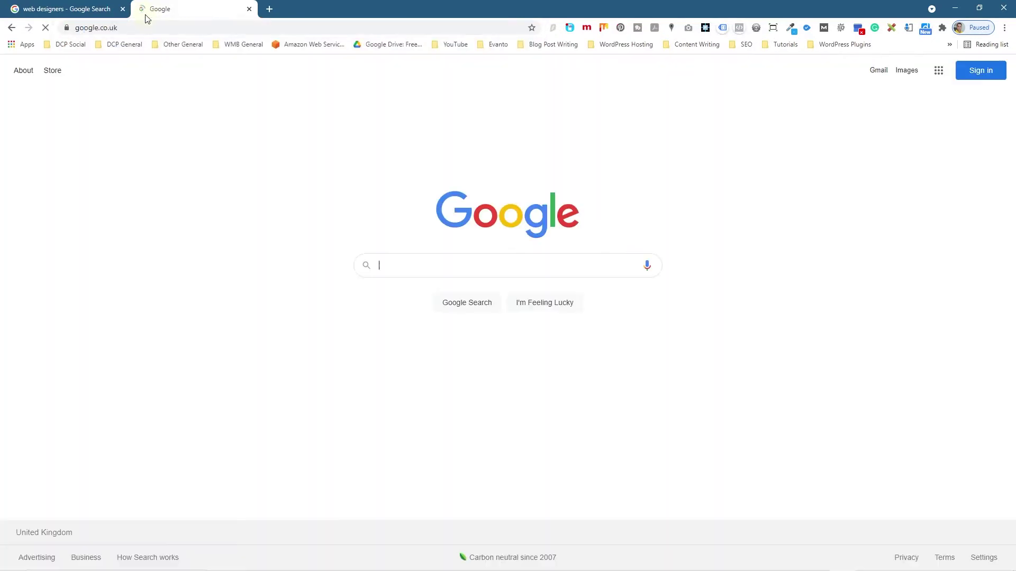
Search for the Keyword Surfer Chrome plugin and open its Chrome Web Store page
type("Keyword Surfer Chrome Plugin")
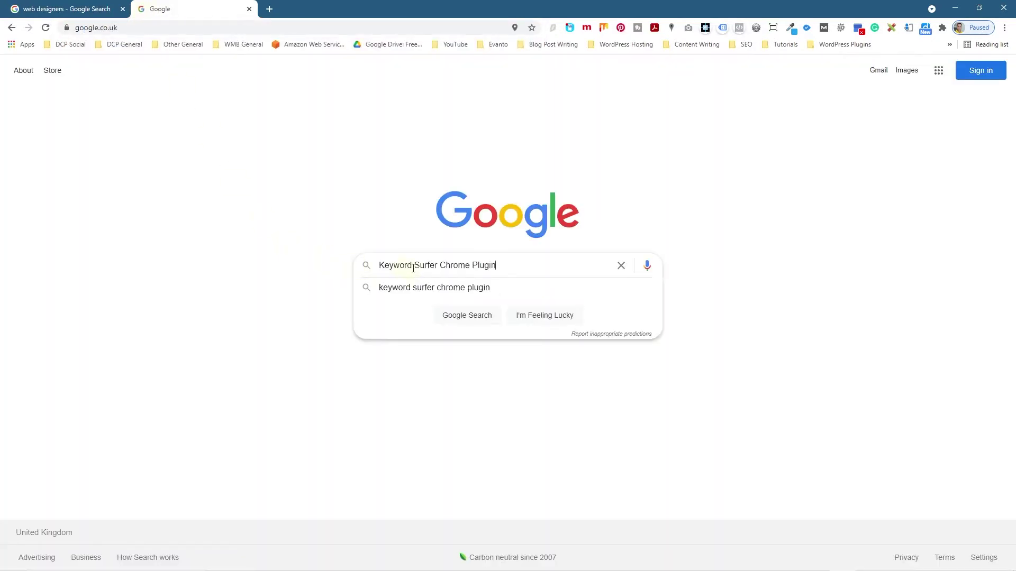
key("Return")
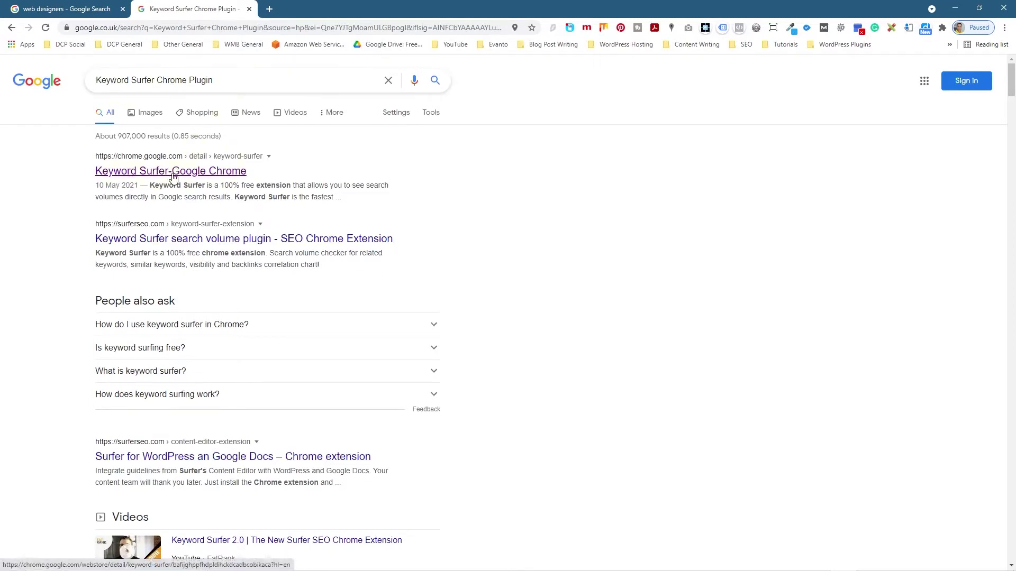
left_click(213, 178)
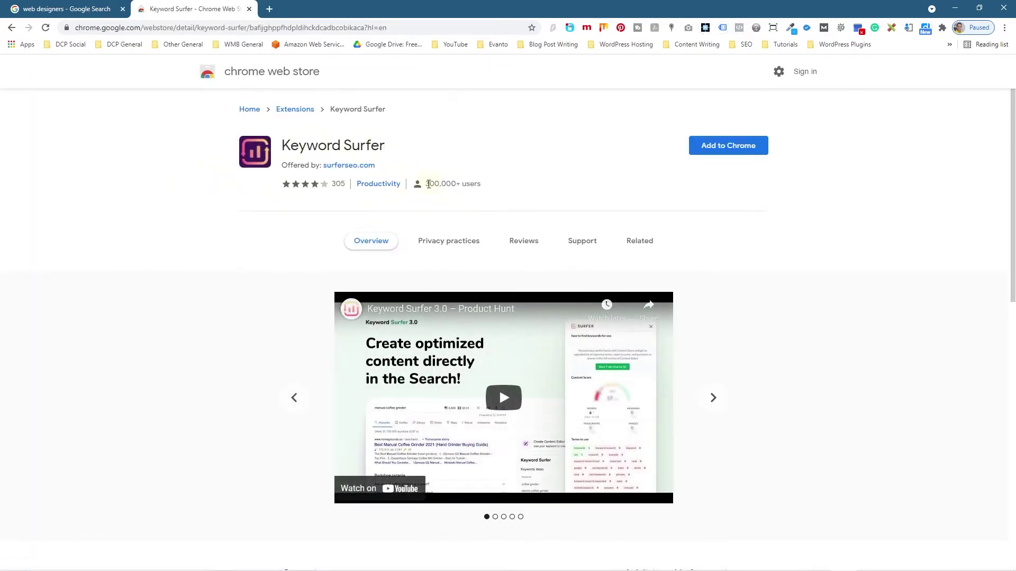
Add the Keyword Surfer extension to Chrome, then close the store tab
left_click_drag(427, 184, 457, 184)
left_click(571, 180)
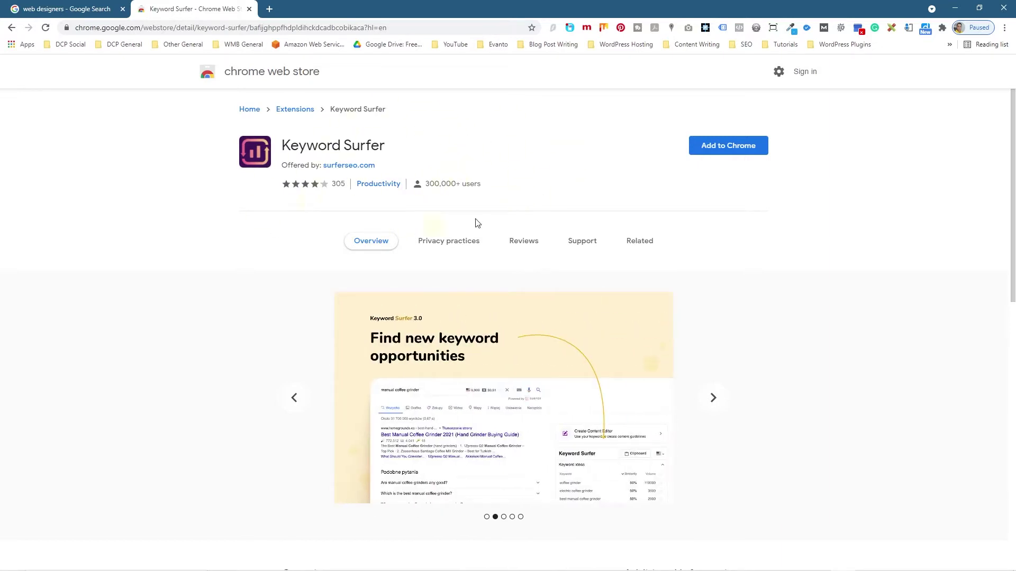
left_click(740, 153)
left_click(527, 114)
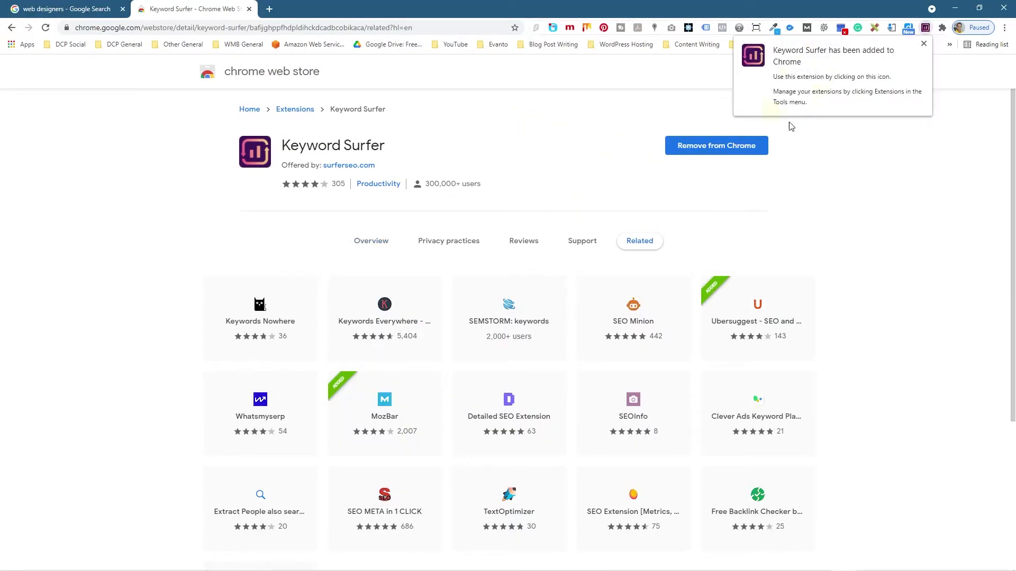
left_click(249, 9)
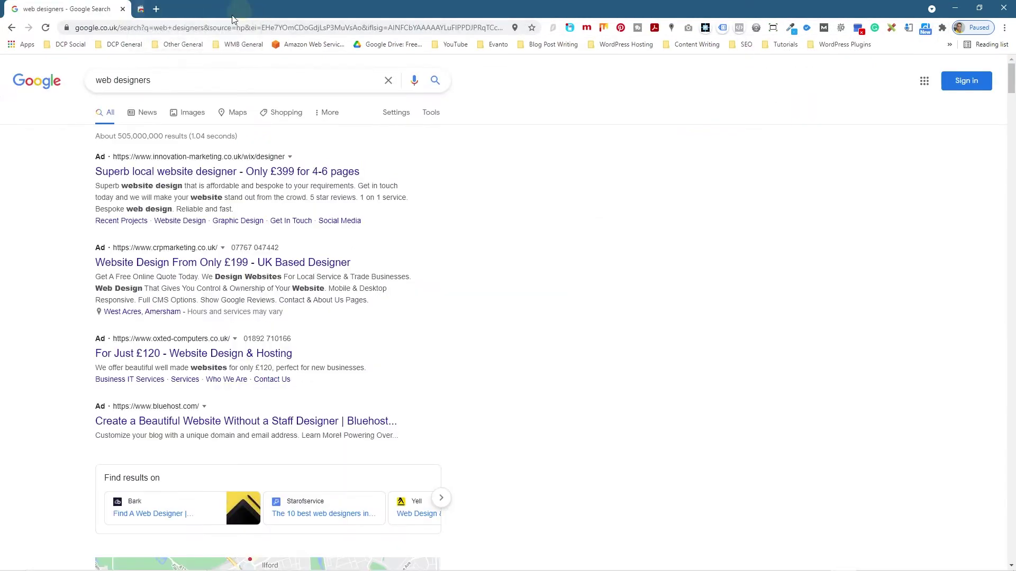
Reload the 'web designers' results to show Keyword Surfer data and list 20 keyword ideas per page
left_click(45, 28)
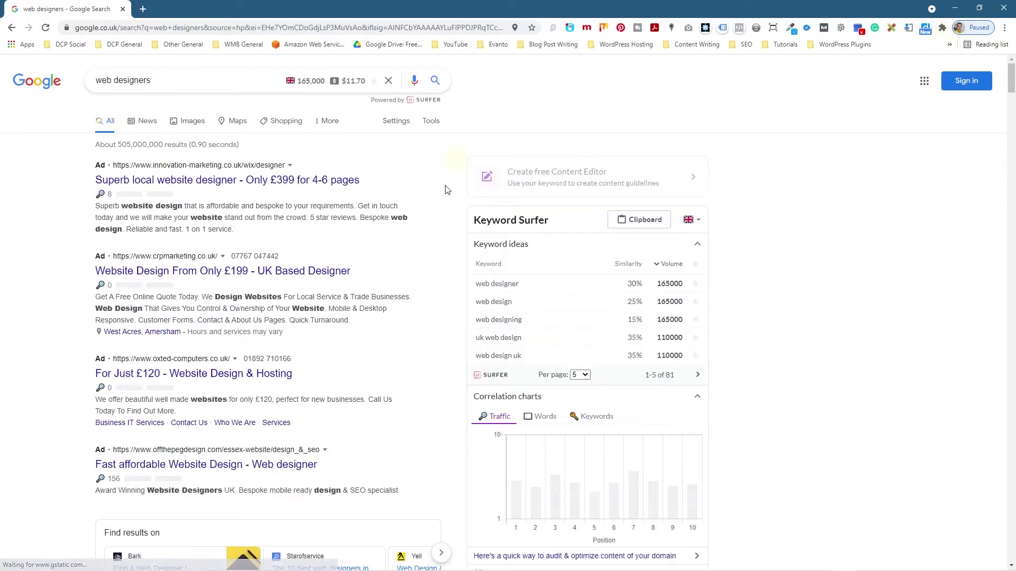
left_click(692, 221)
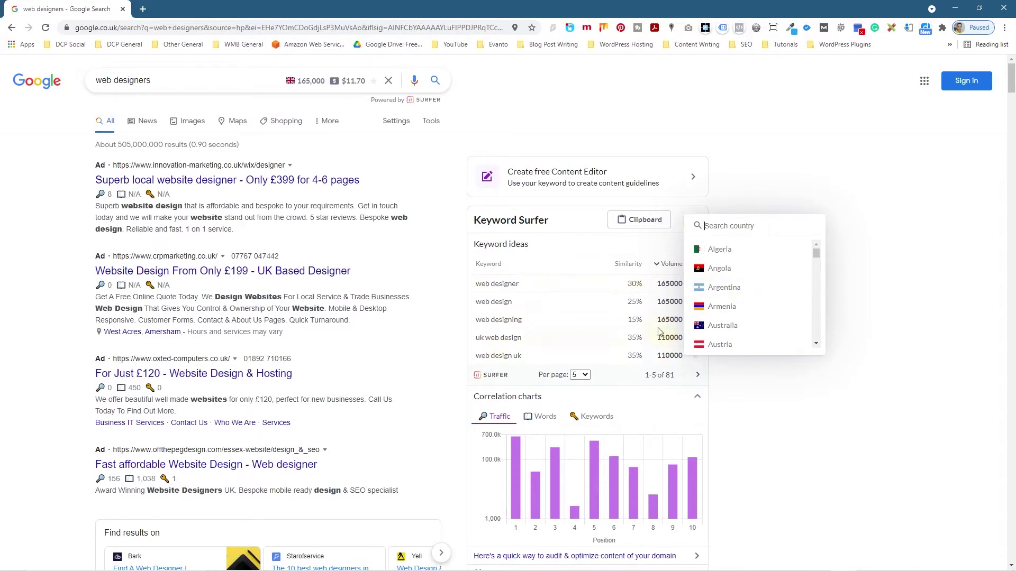
left_click(788, 374)
left_click(579, 375)
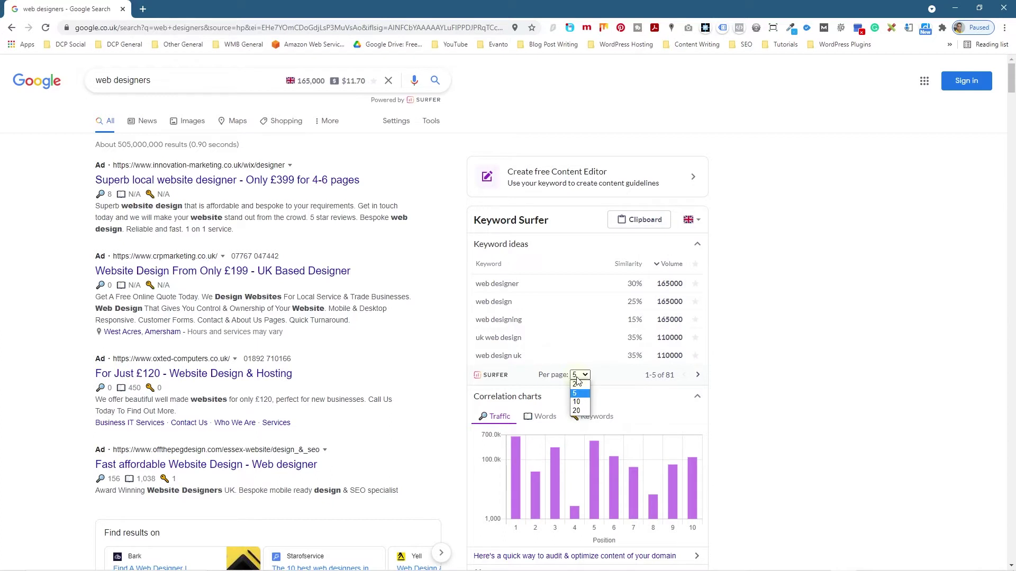
left_click(584, 418)
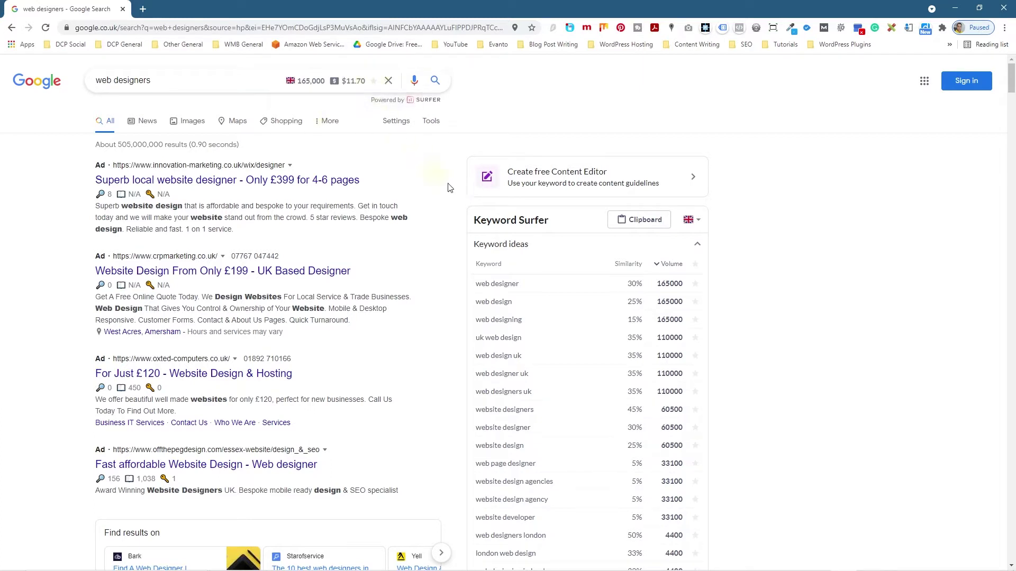
scroll(279, 291, "down", 7)
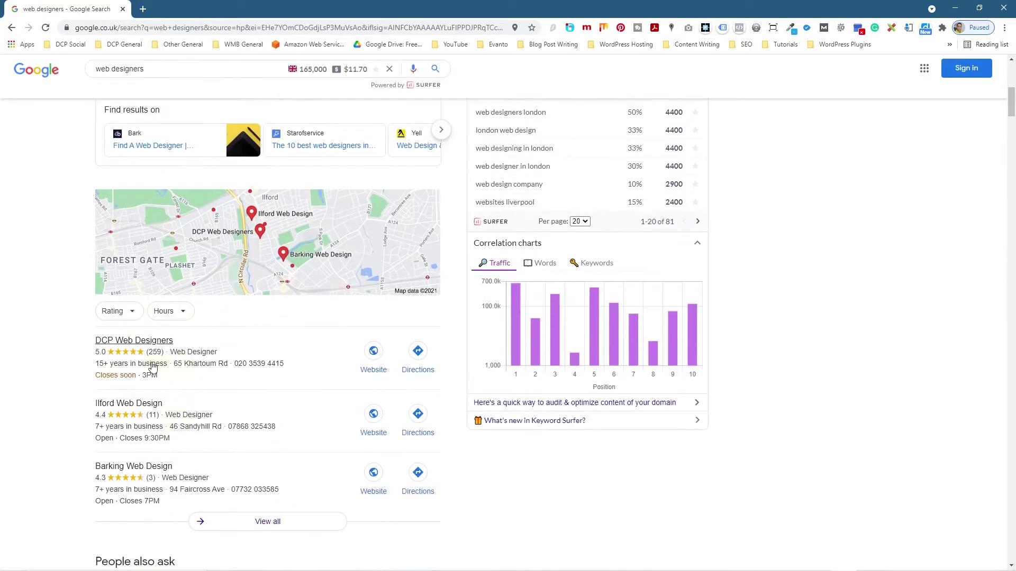
scroll(143, 377, "down", 1)
scroll(136, 381, "down", 6)
scroll(109, 386, "down", 2)
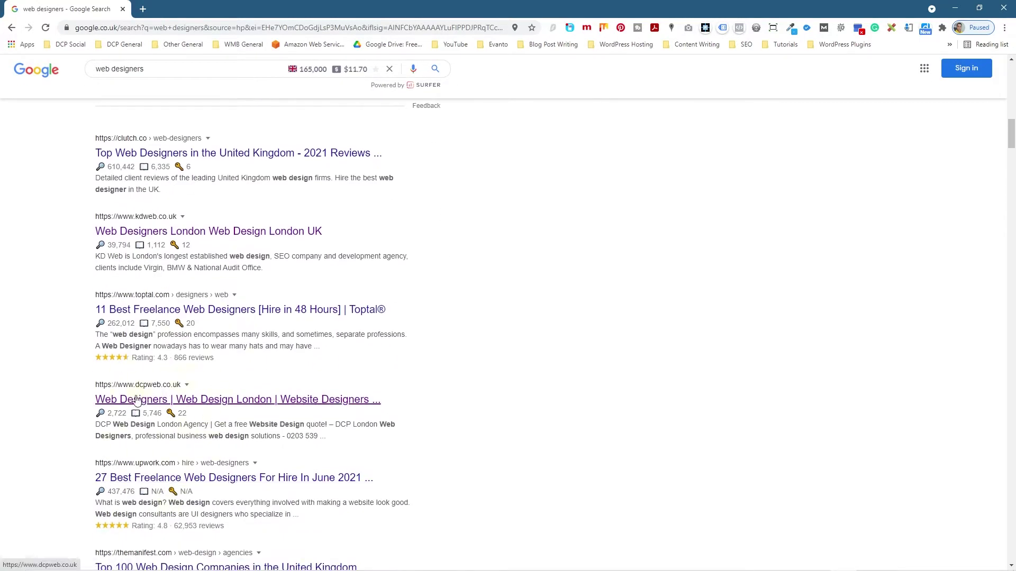
scroll(72, 372, "up", 7)
scroll(73, 372, "up", 10)
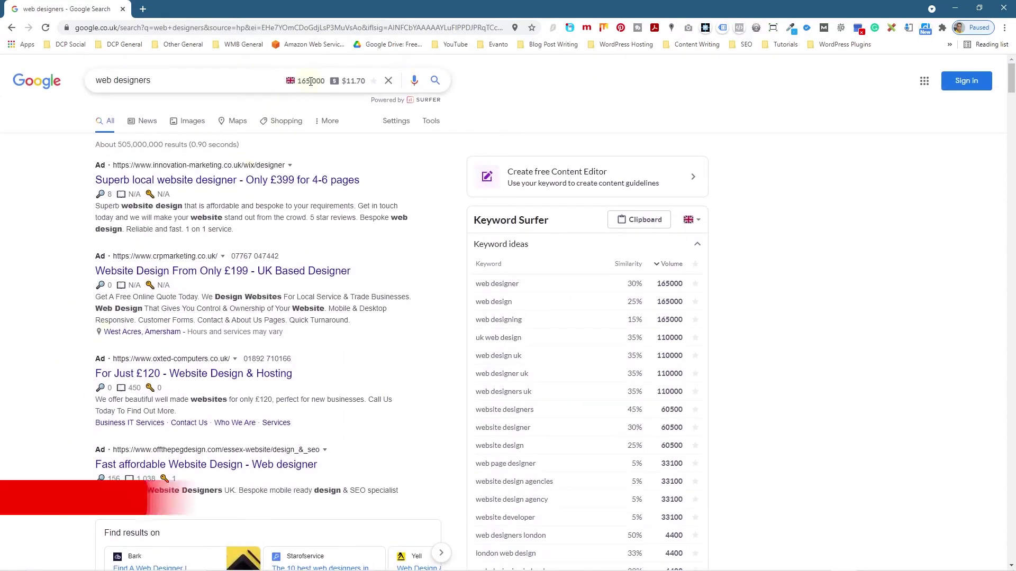
mouse_move(315, 78)
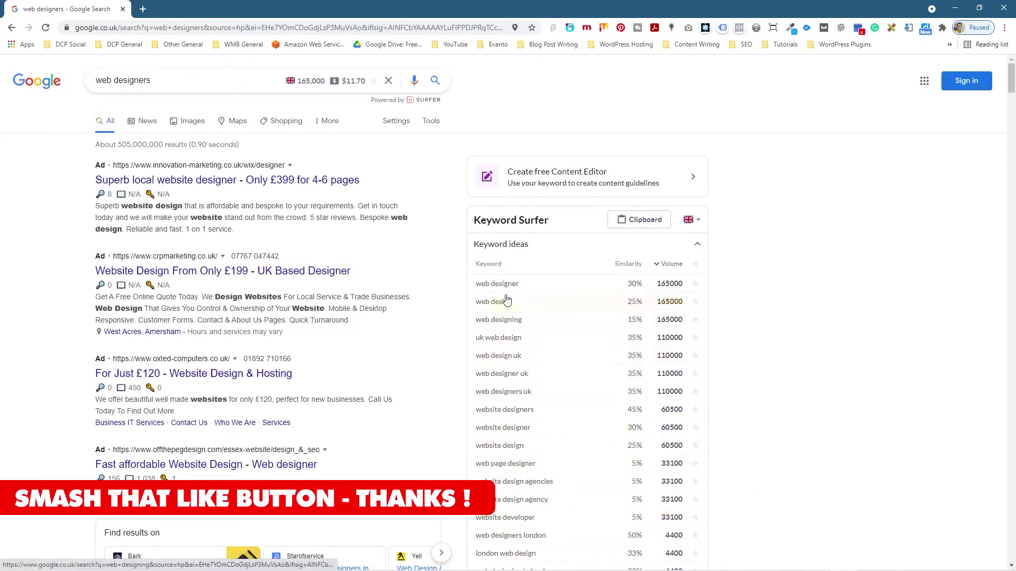
scroll(503, 502, "down", 1)
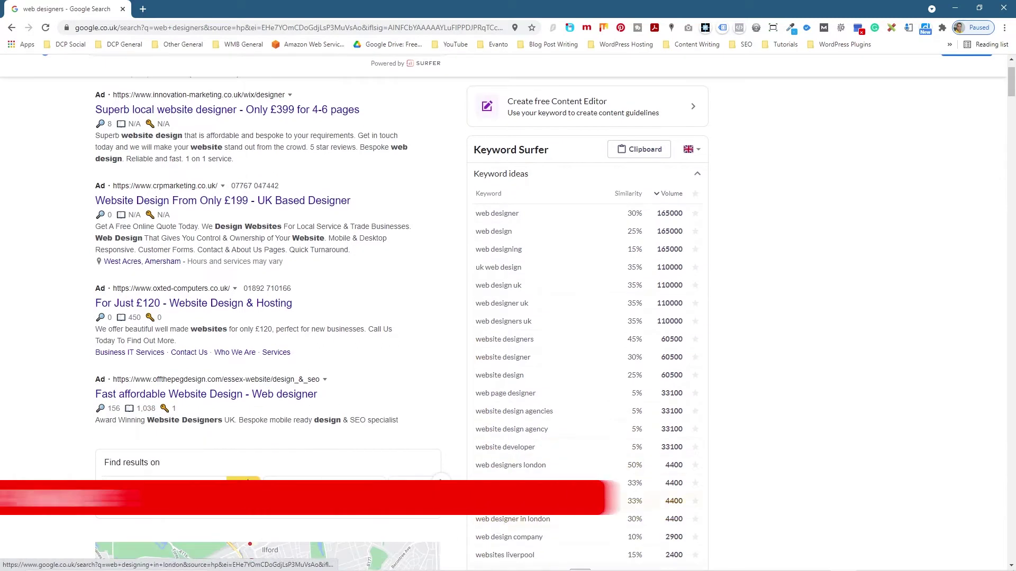
scroll(527, 472, "up", 1)
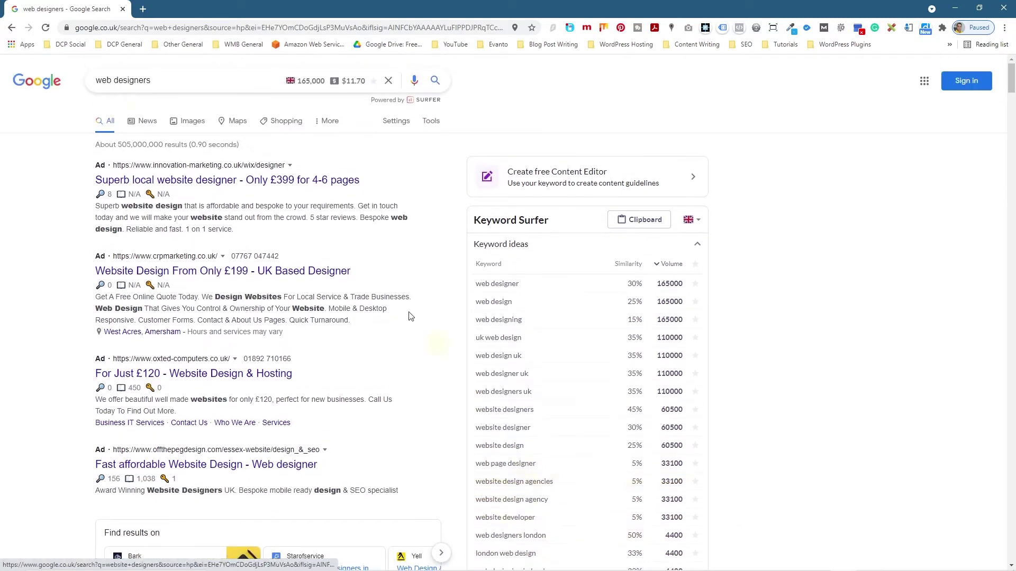
Search for 'london web designers'
left_click(134, 90)
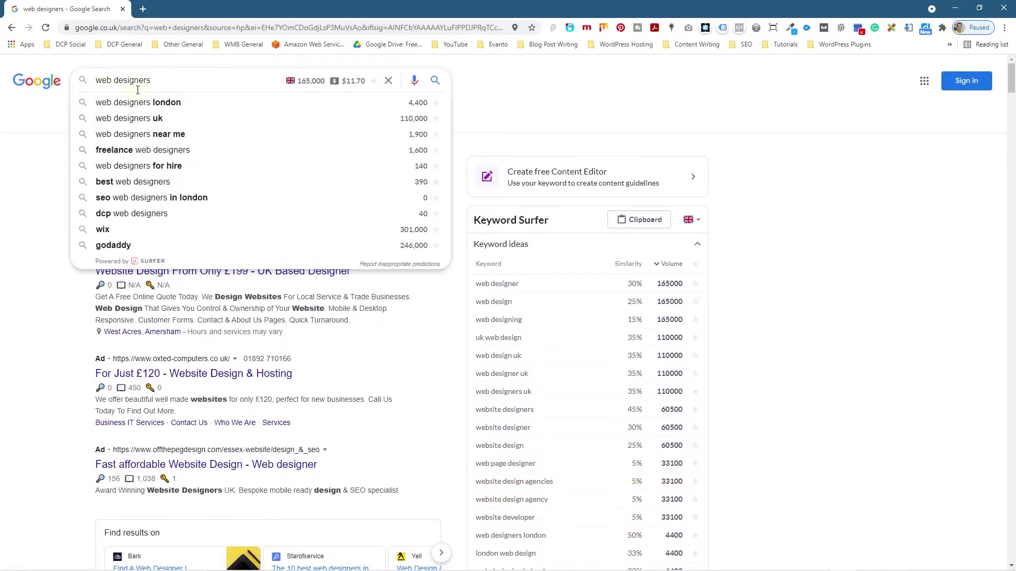
type("lond")
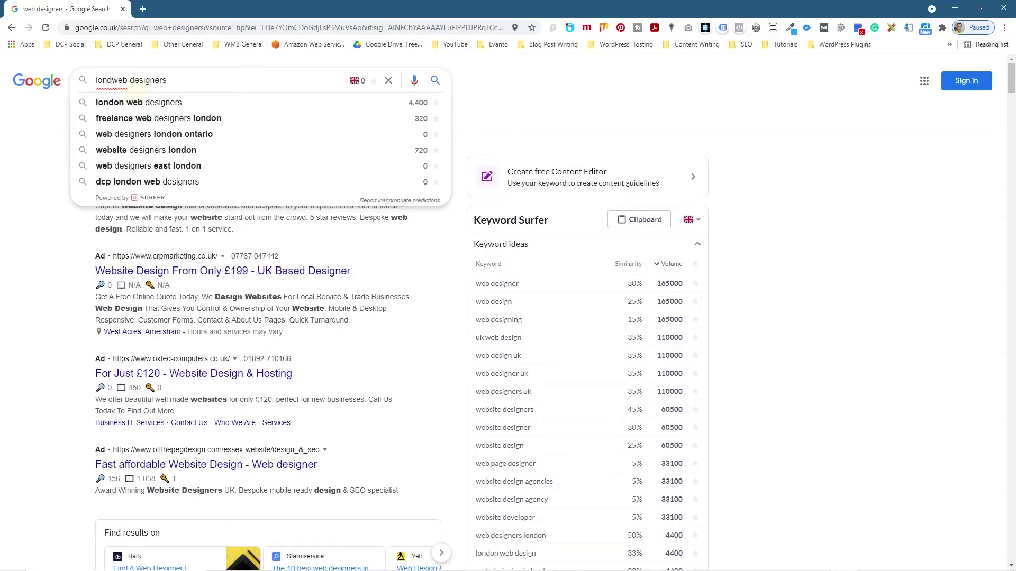
type("on")
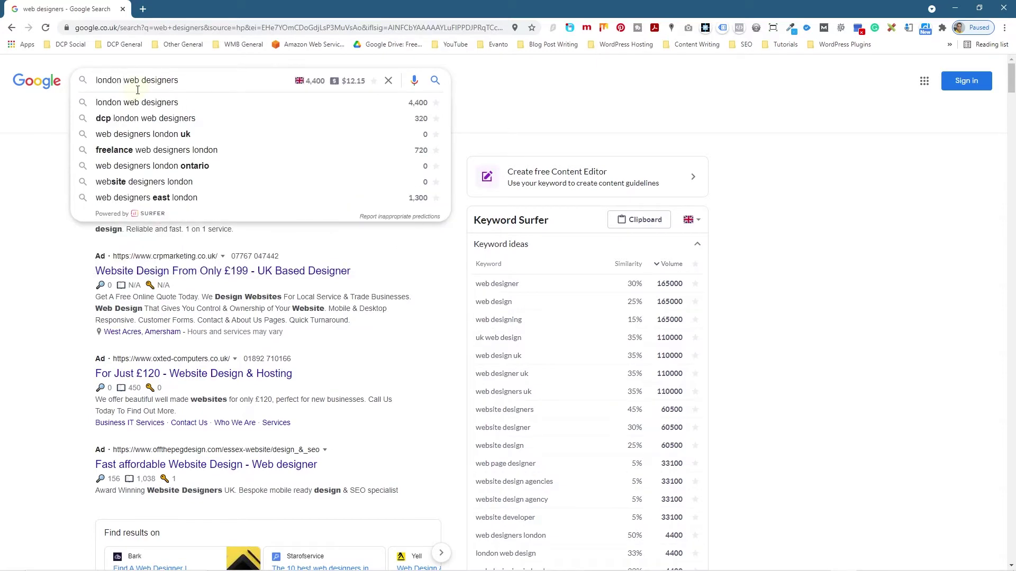
key("Return")
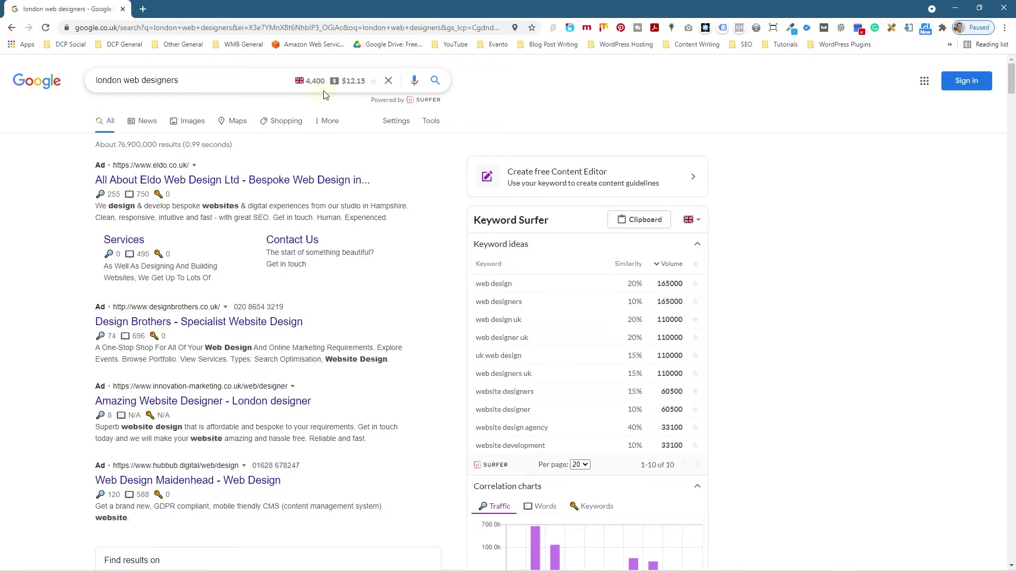
Compare result counts with 'web designers', highlighting 76,900,000 results and the 4,400 volume
left_click(11, 27)
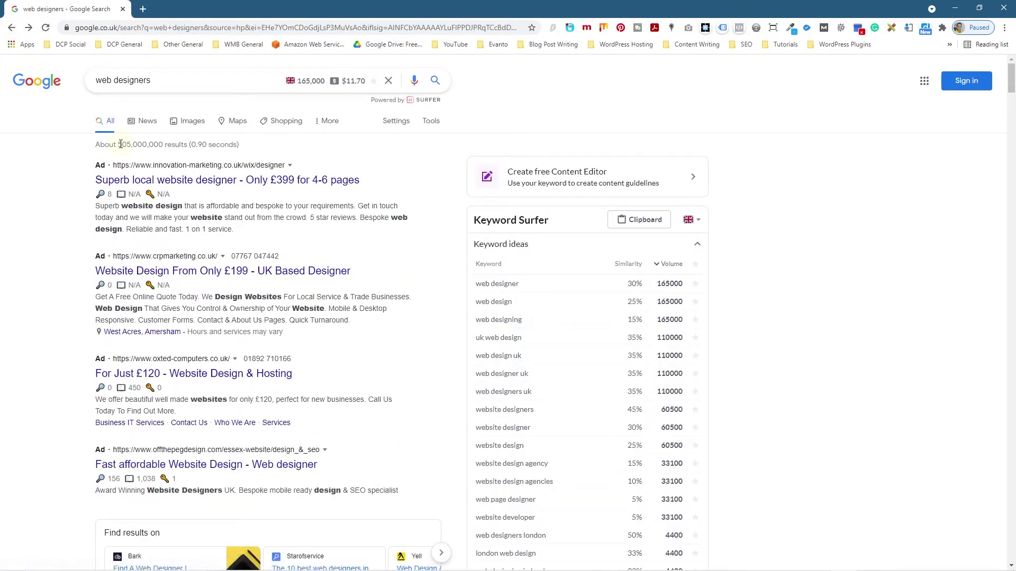
left_click_drag(118, 144, 170, 144)
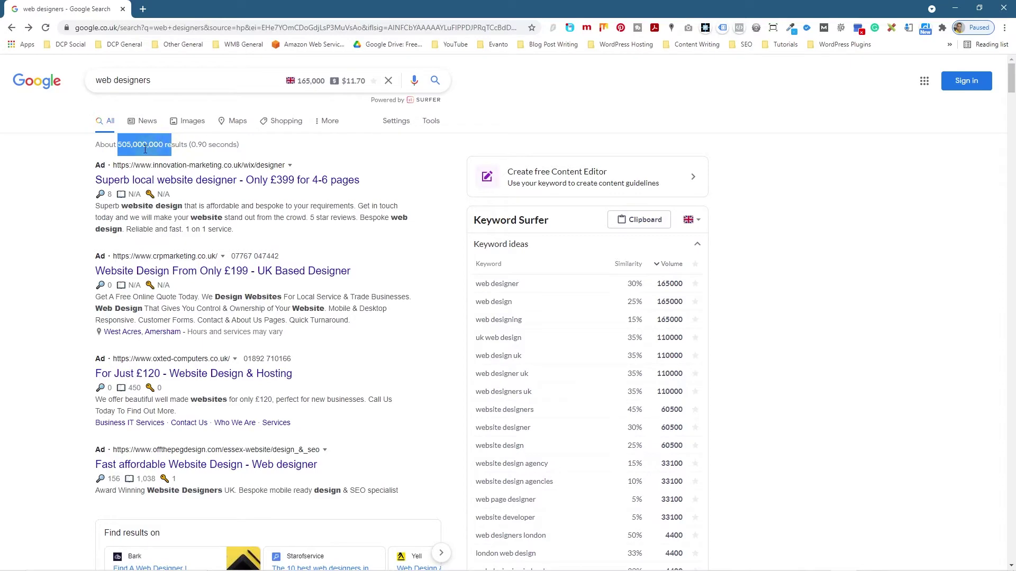
left_click(28, 27)
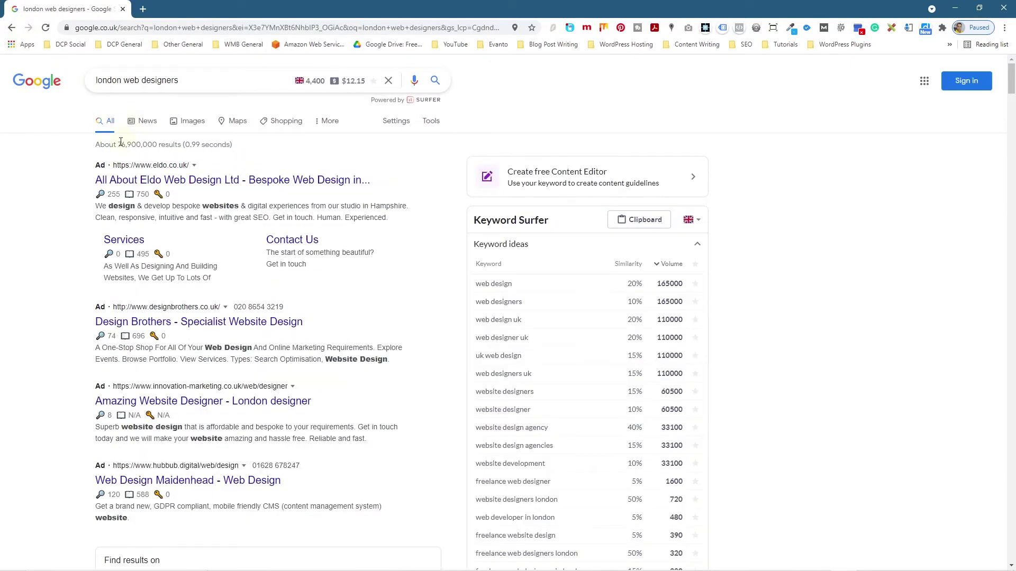
left_click_drag(119, 145, 159, 145)
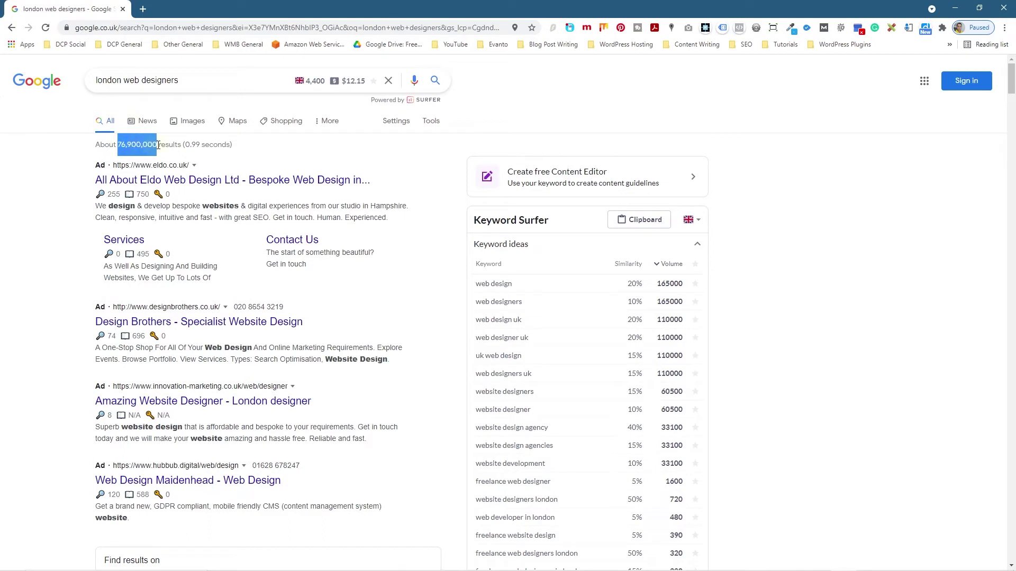
left_click(129, 146)
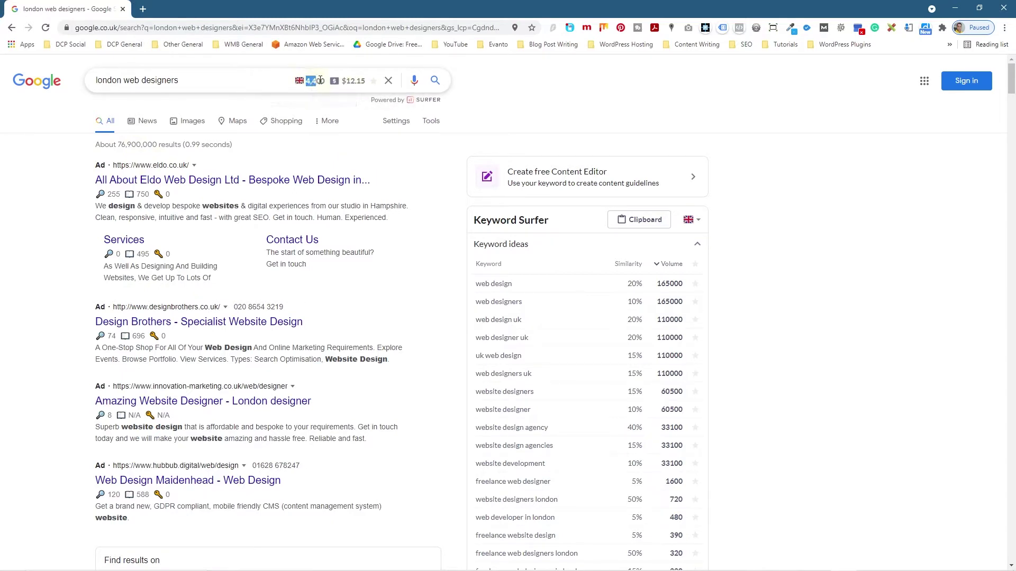
left_click_drag(307, 80, 326, 80)
Scroll through the map pack and organic results for 'london web designers', noting the dcpweb.co.uk listing
scroll(32, 225, "down", 15)
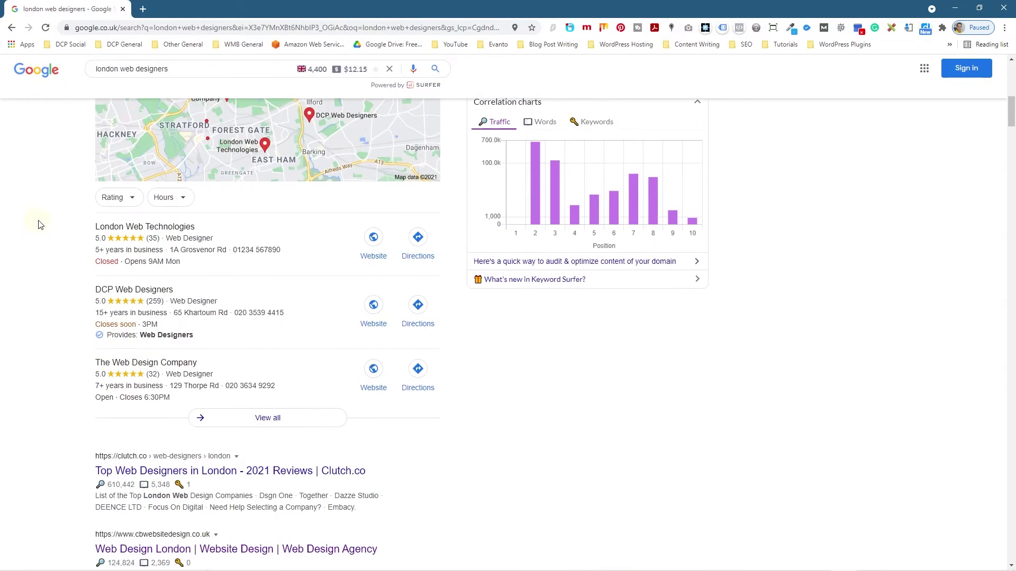
scroll(40, 227, "down", 1)
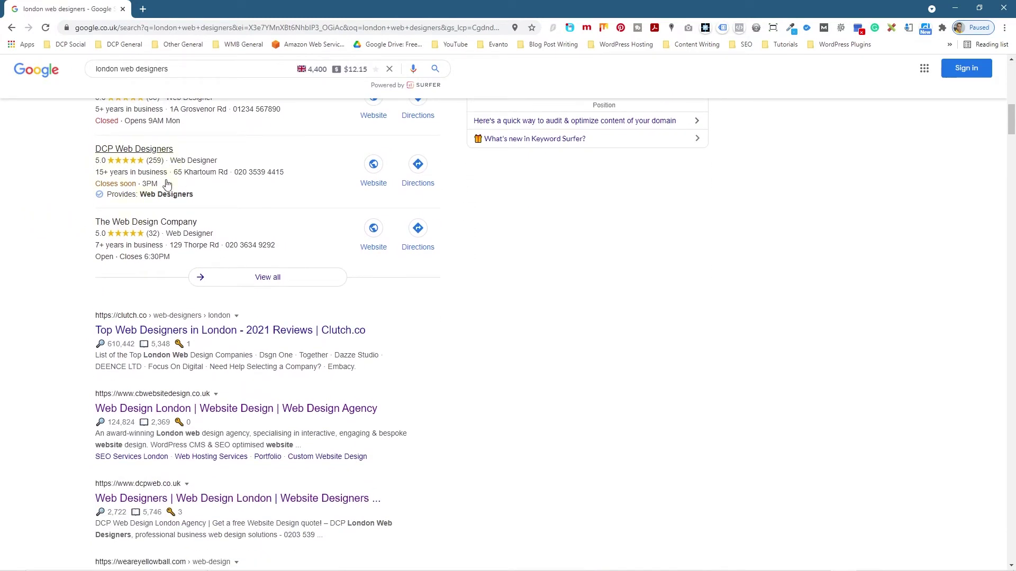
scroll(53, 307, "down", 3)
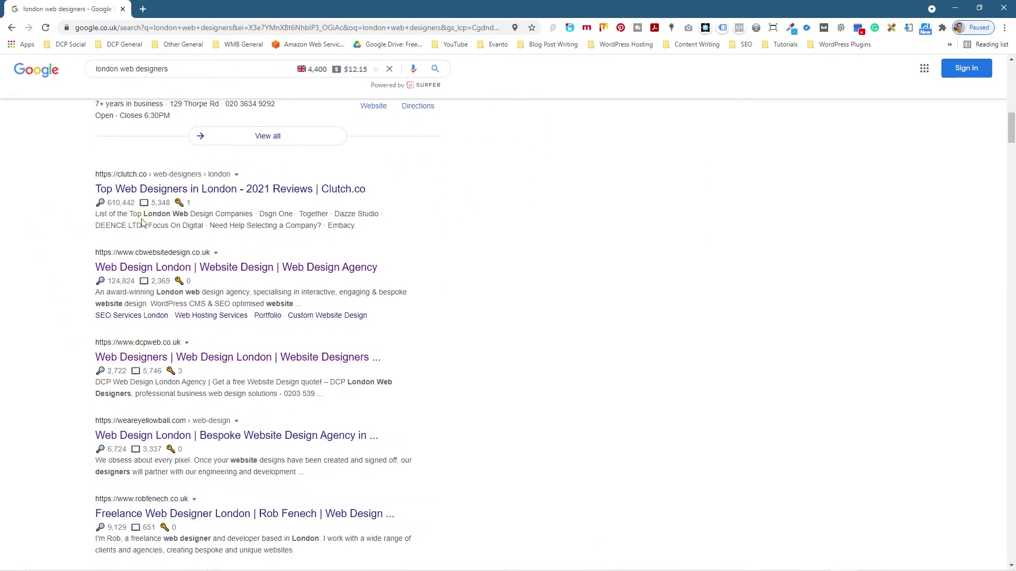
left_click_drag(88, 342, 322, 396)
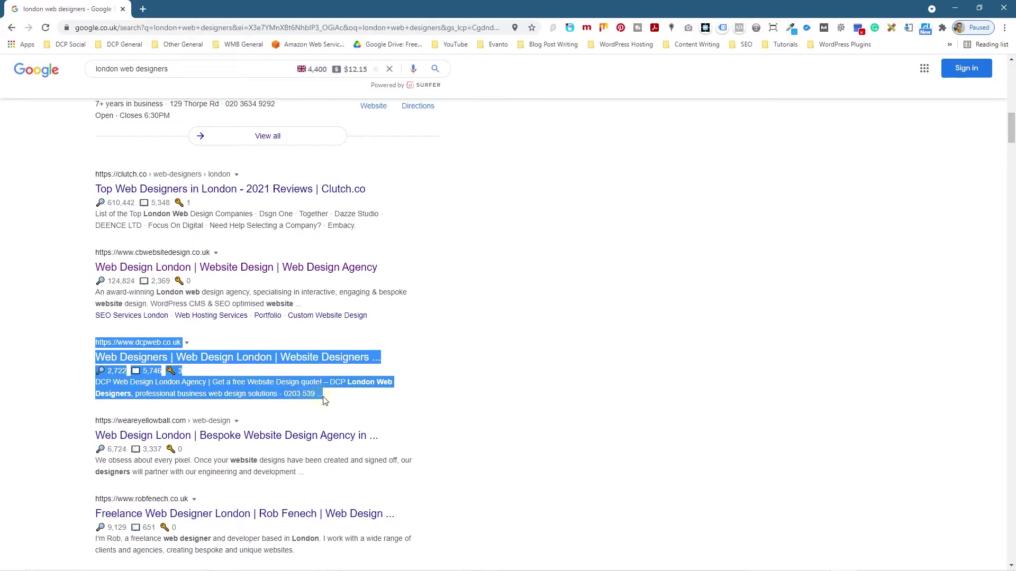
left_click(29, 376)
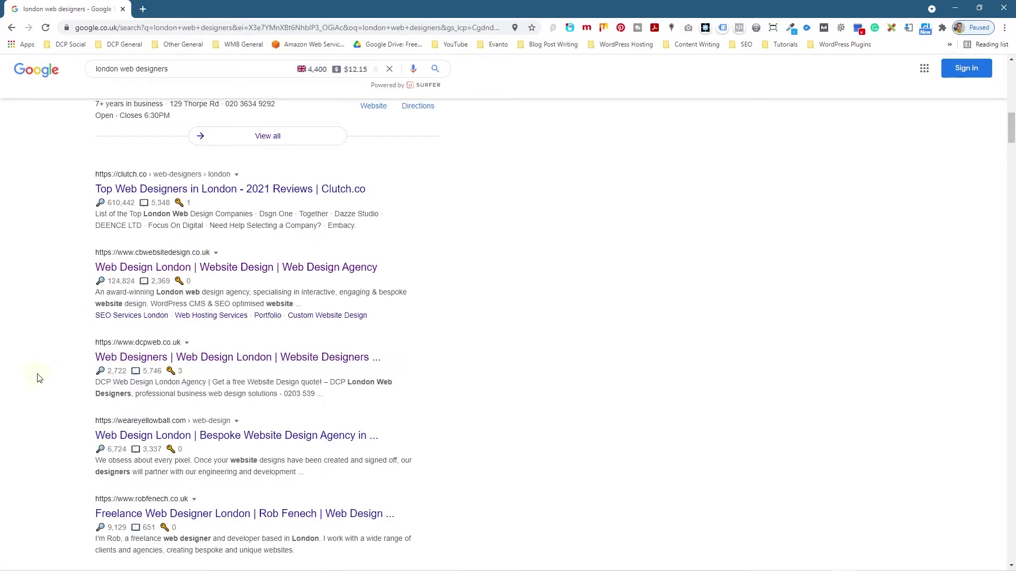
scroll(38, 378, "up", 15)
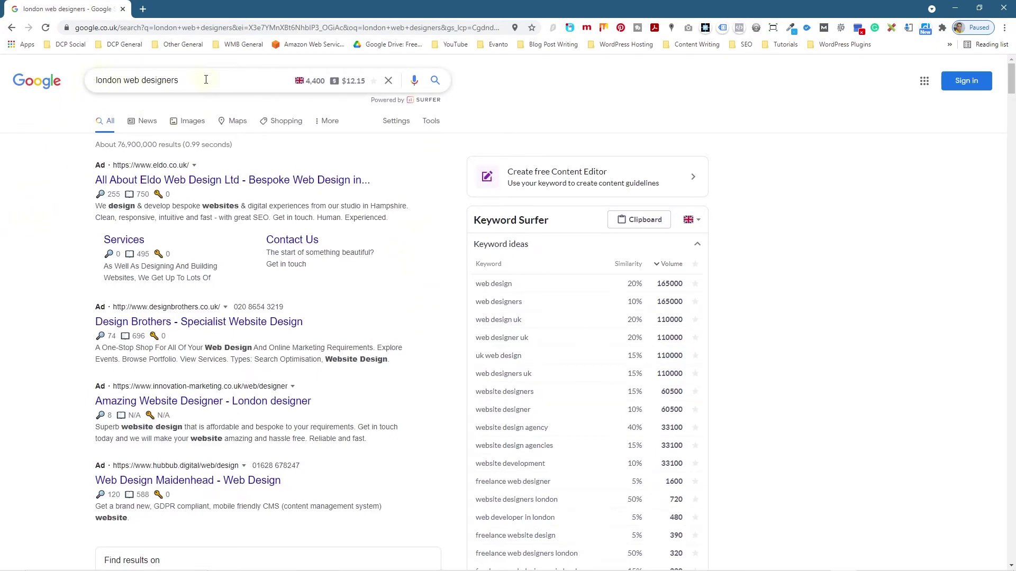
Select the 'london web designers' search phrase and launch Excel
left_click_drag(190, 81, 71, 86)
key("ctrl+c")
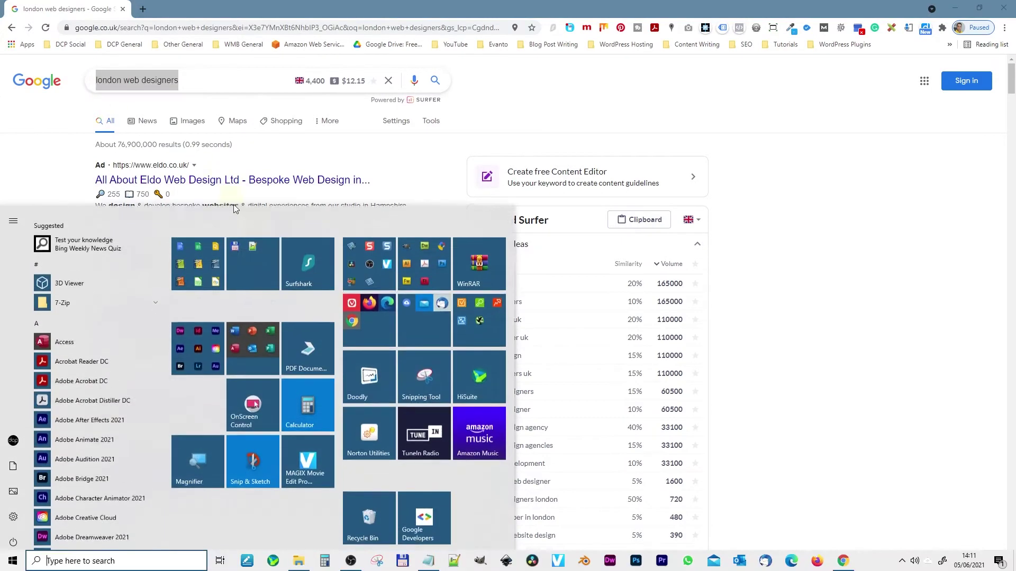
key("super")
left_click(256, 353)
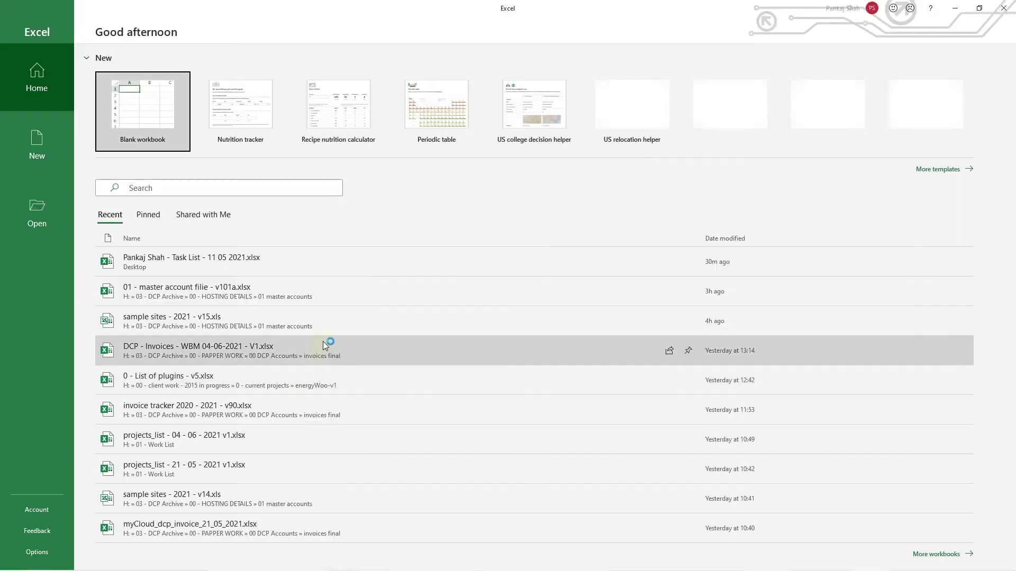
In a blank workbook, enter Keyword and Volume headers, paste 'london web designers' in A2 and autofit column A
left_click(149, 113)
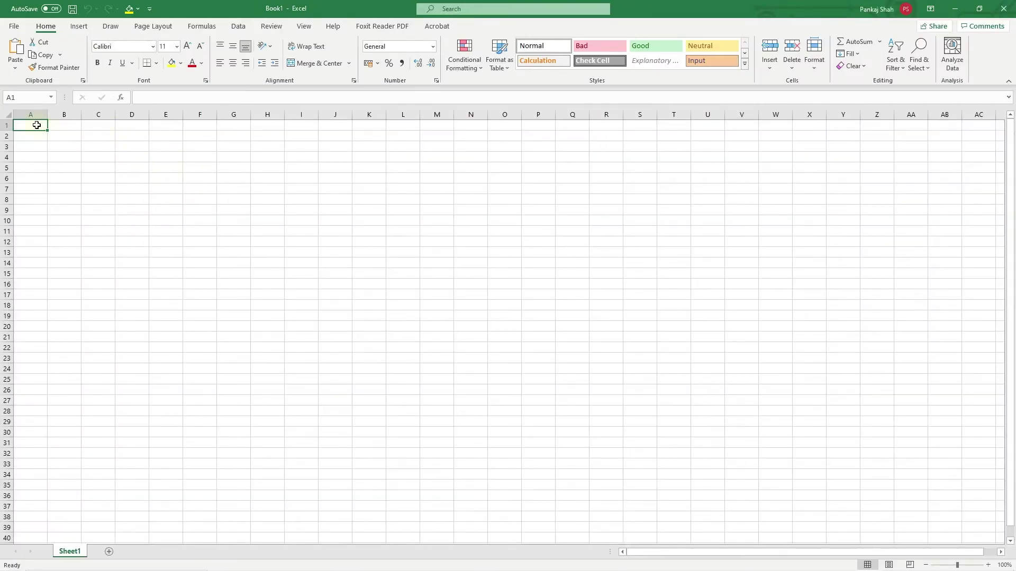
type("Kruwor")
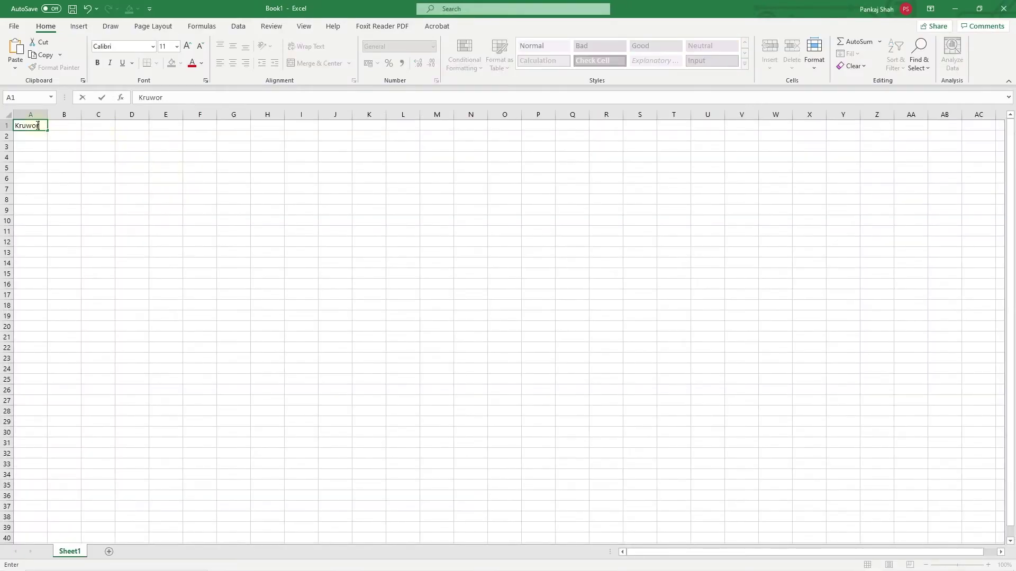
type("uwo")
key("BackSpace")
key("BackSpace")
key("BackSpace")
type("word")
key("Tab")
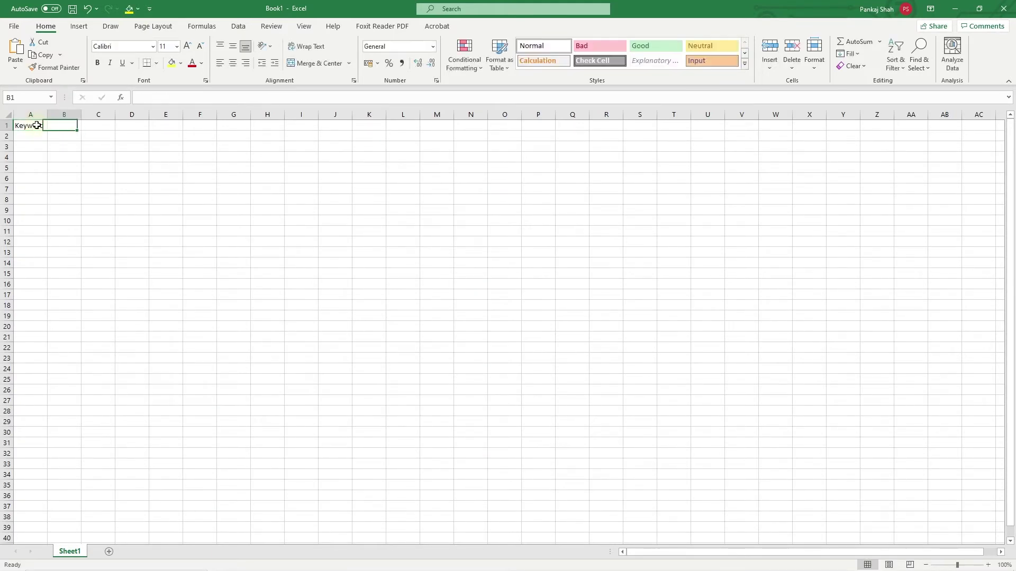
type("Vol")
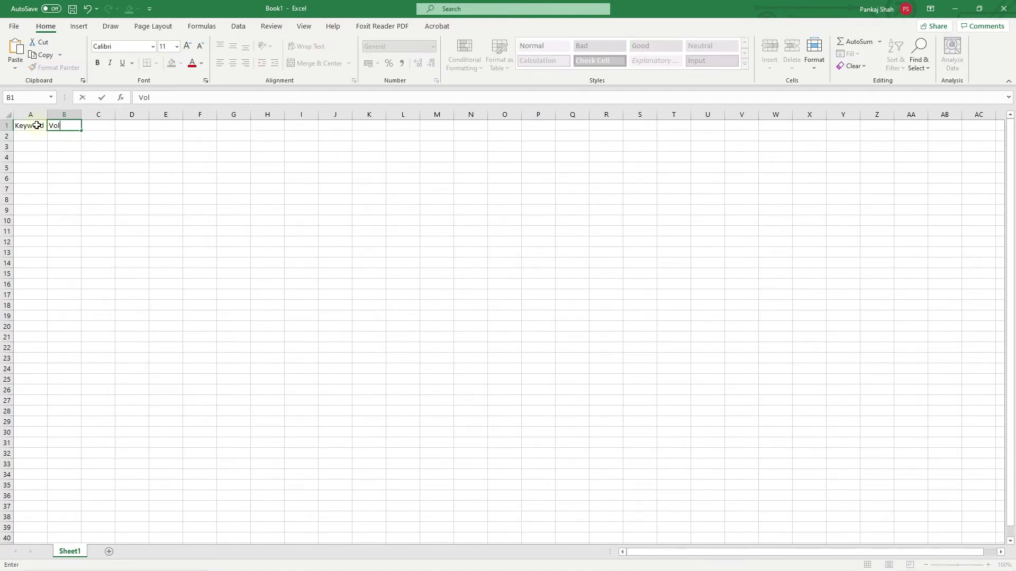
type("ume")
key("Return")
key("ctrl+v")
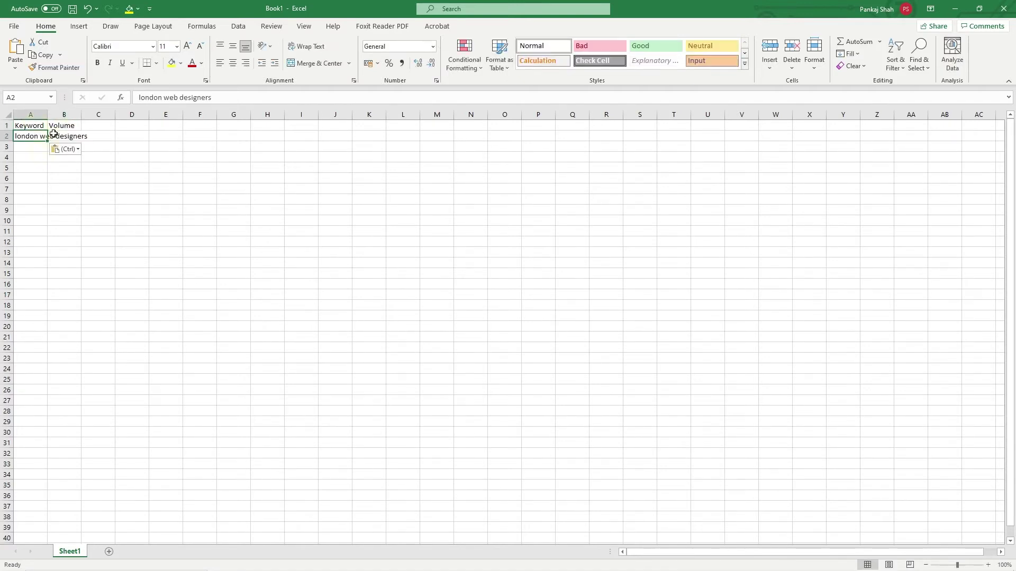
double_click(46, 117)
Select the 4,400 volume figure in the search results and return to the workbook
key("alt+Tab")
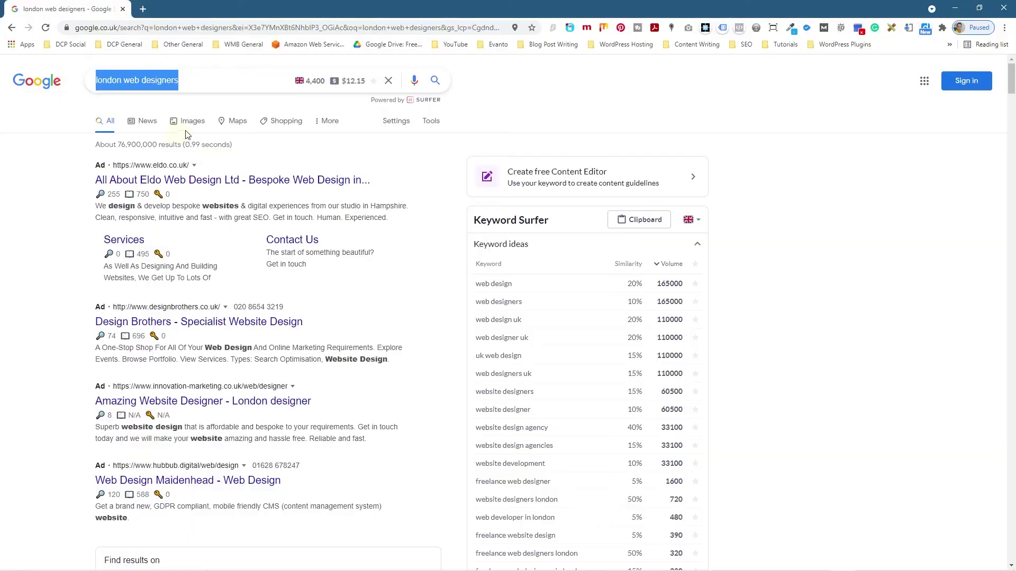
left_click_drag(325, 80, 307, 80)
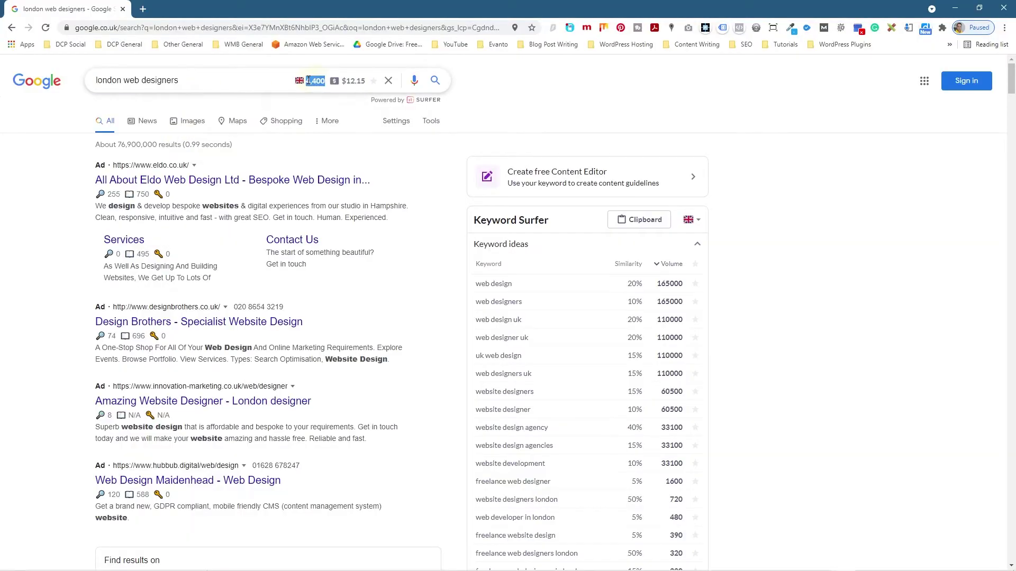
key("alt+Tab")
Enter 4,400 in B2, widen columns A and B, and left-align A1:B2
left_click(112, 136)
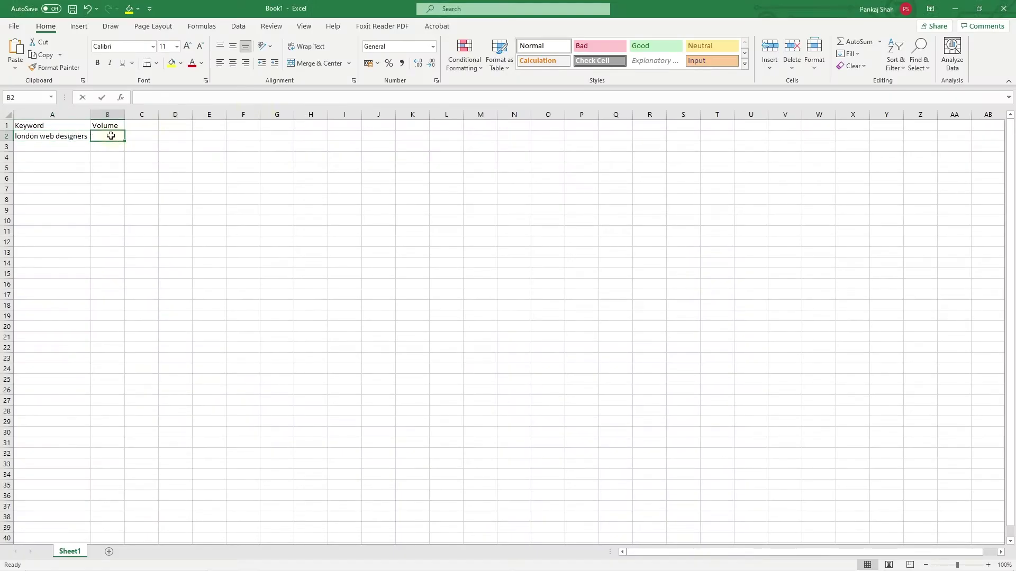
type("4,400")
left_click(111, 158)
mouse_move(124, 113)
left_mouse_down()
mouse_move(145, 113)
mouse_move(123, 113)
left_mouse_up()
left_click_drag(64, 125, 138, 136)
left_click(220, 63)
left_click(133, 142)
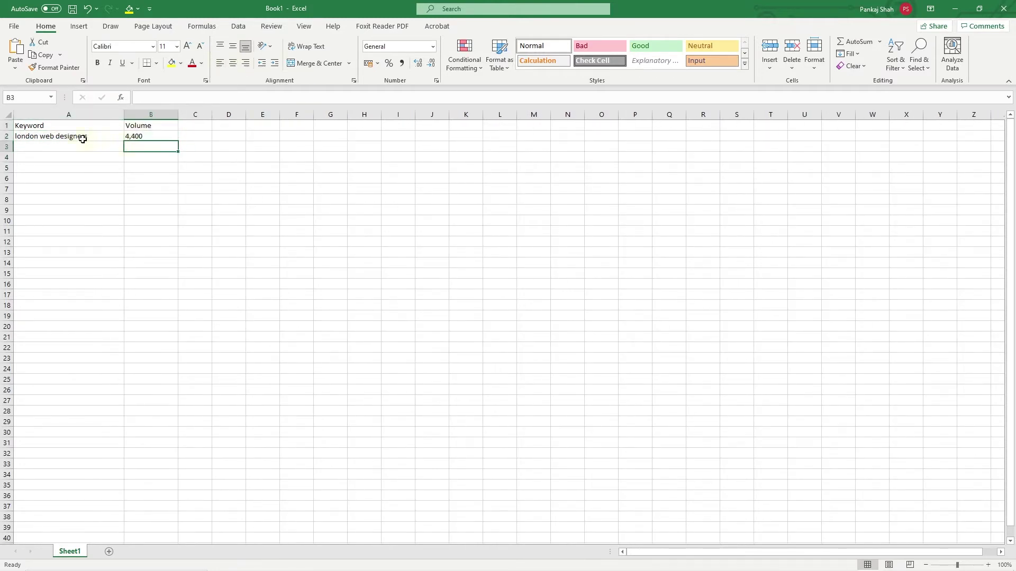
Add 'Map Listing' in C1 and 'Google Search' in D1, sizing column C to fit
left_click(200, 126)
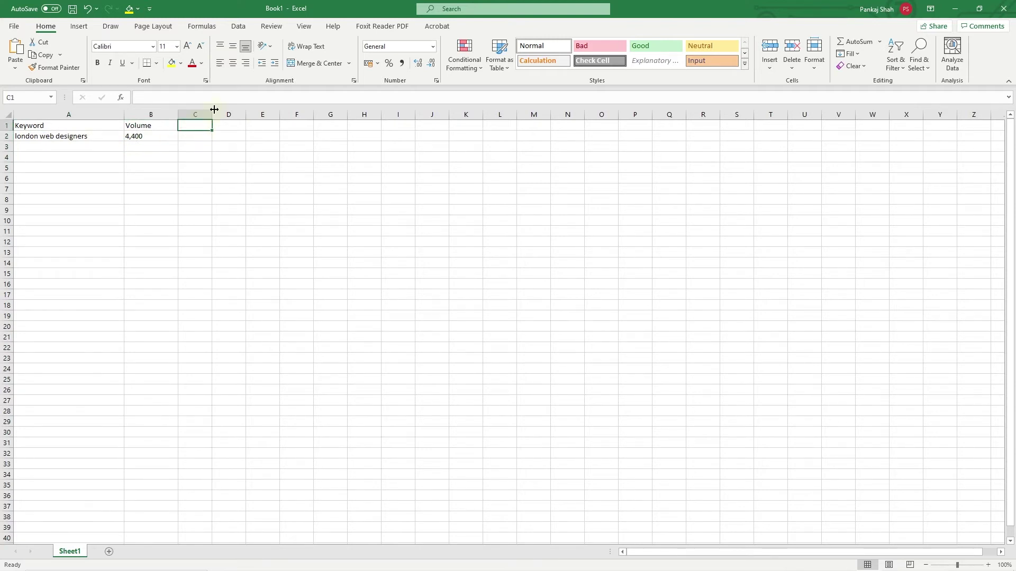
left_click_drag(214, 110, 236, 113)
type("M")
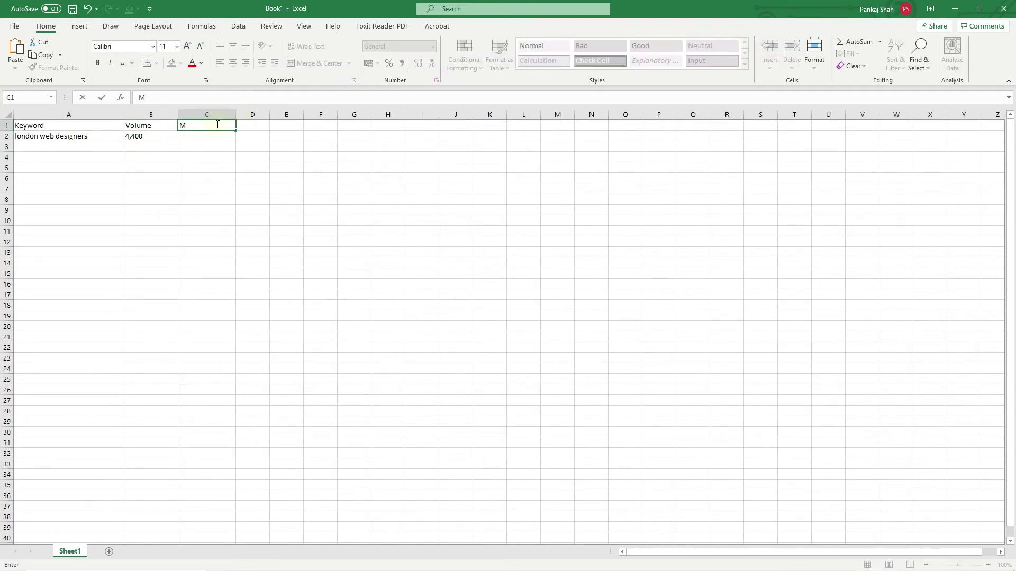
type("ap Listing")
key("Tab")
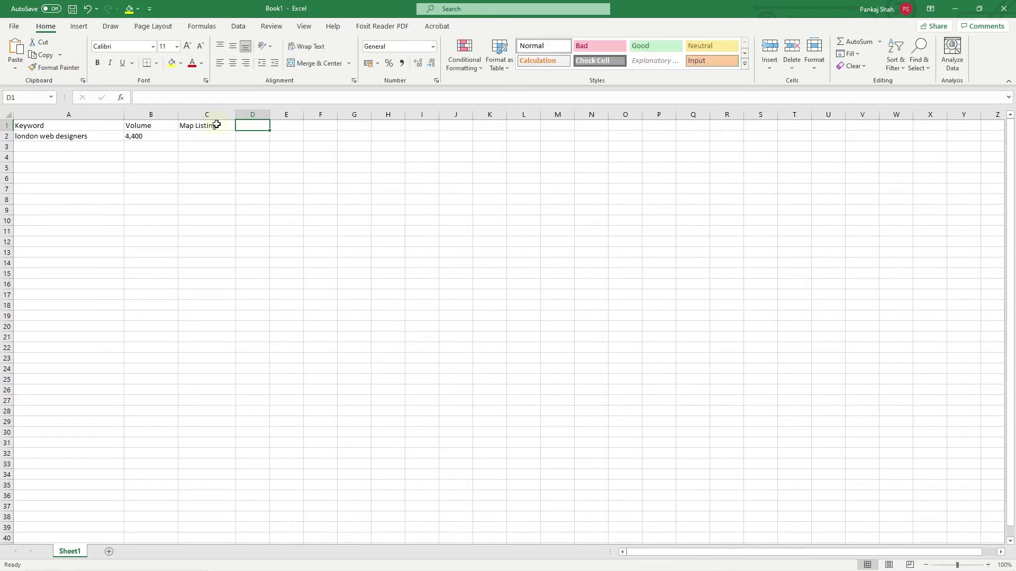
type("Google")
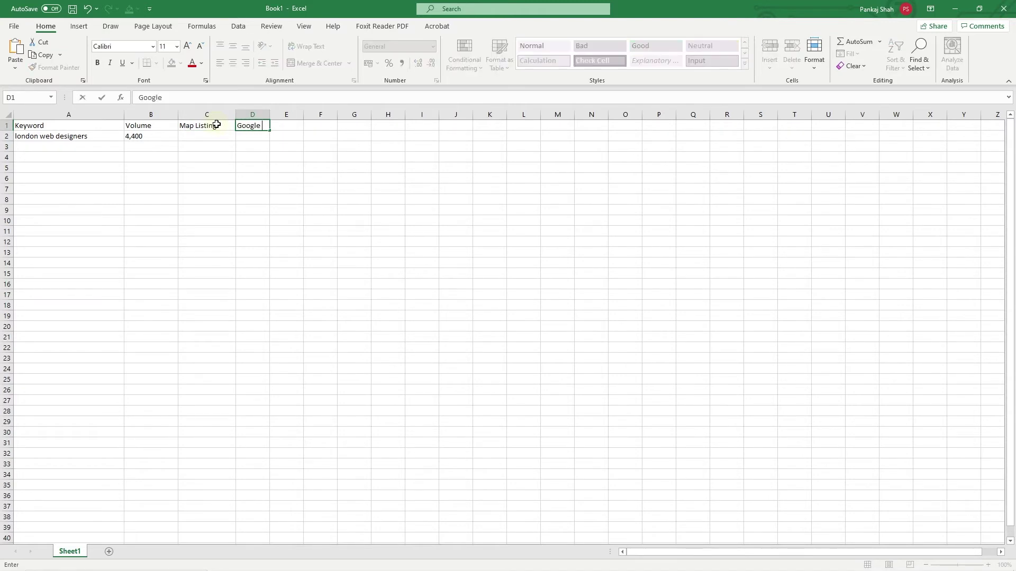
type(" Search")
key("Return")
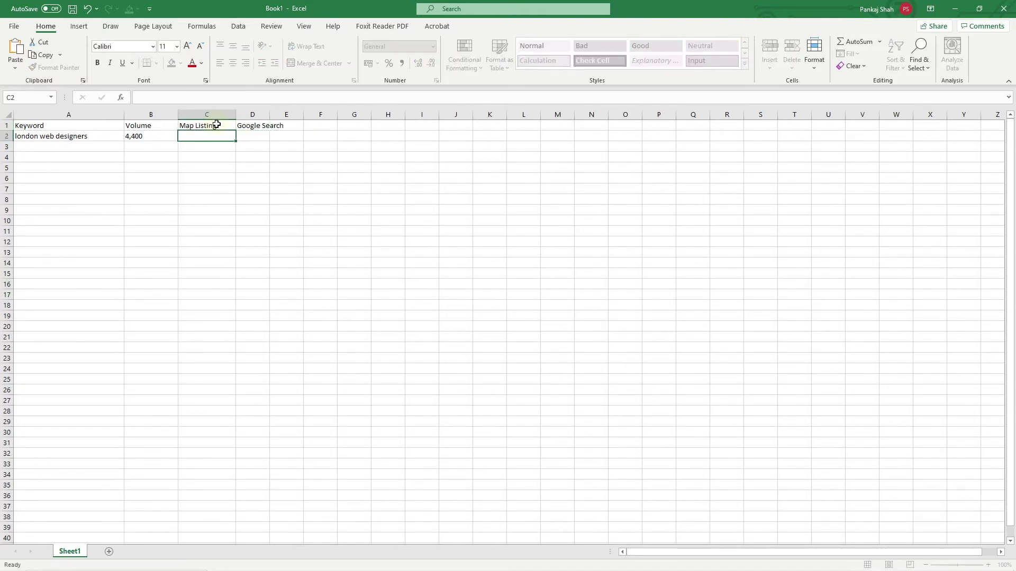
left_click_drag(238, 114, 219, 114)
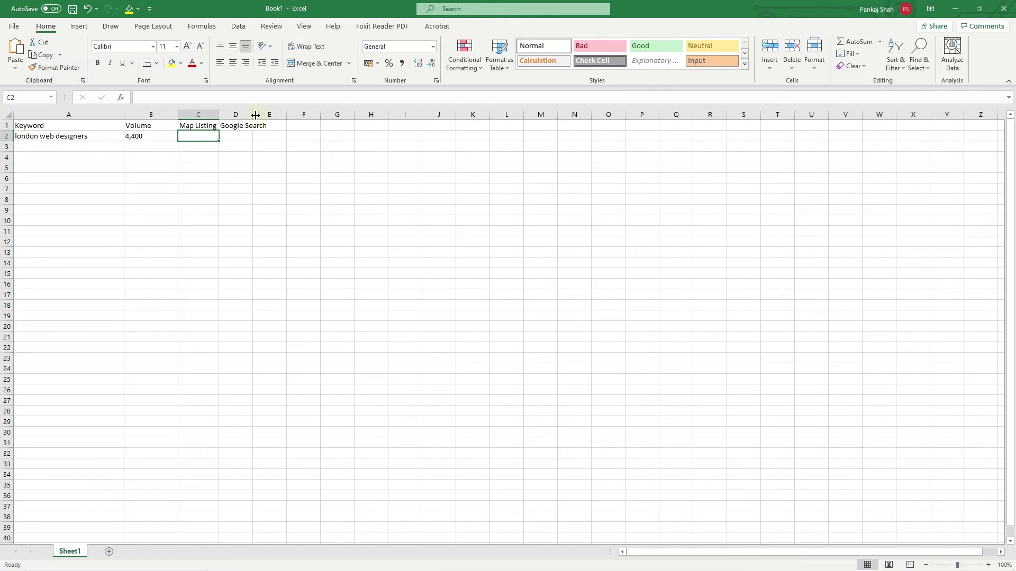
key("alt+Tab")
Check the organic ranking and enter 3 under Google Search in D2
scroll(169, 387, "down", 10)
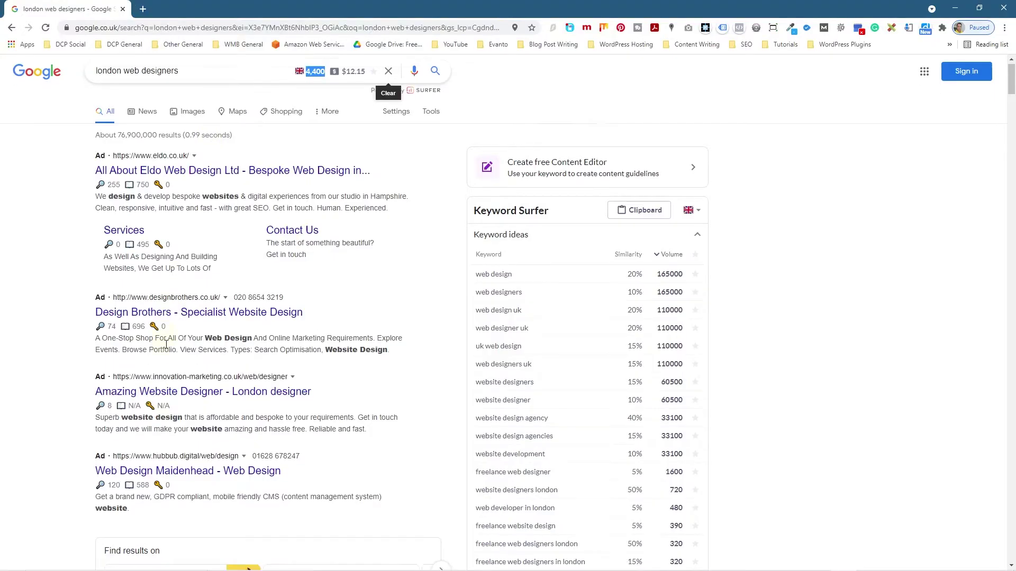
key("alt+Tab")
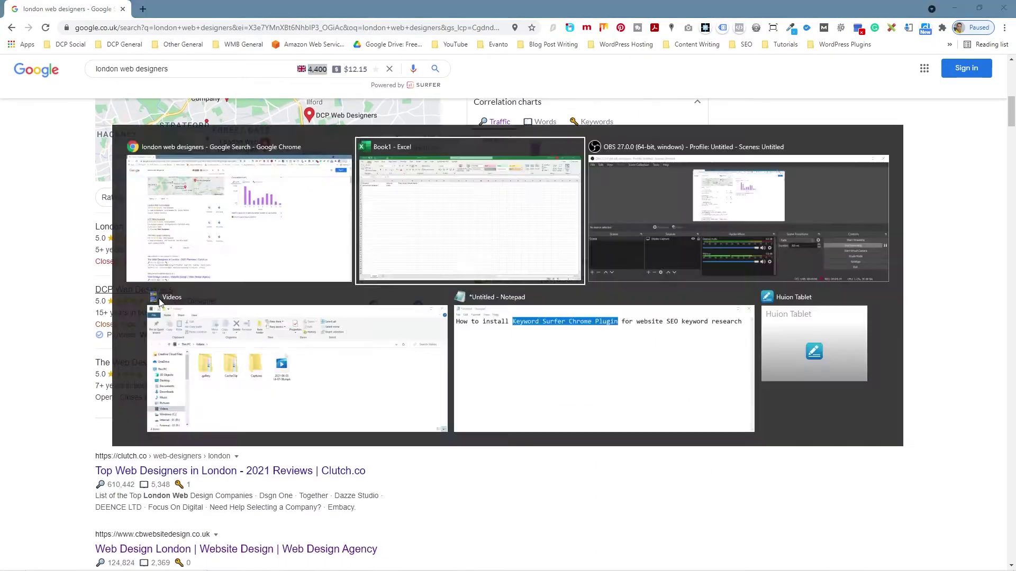
left_click(265, 137)
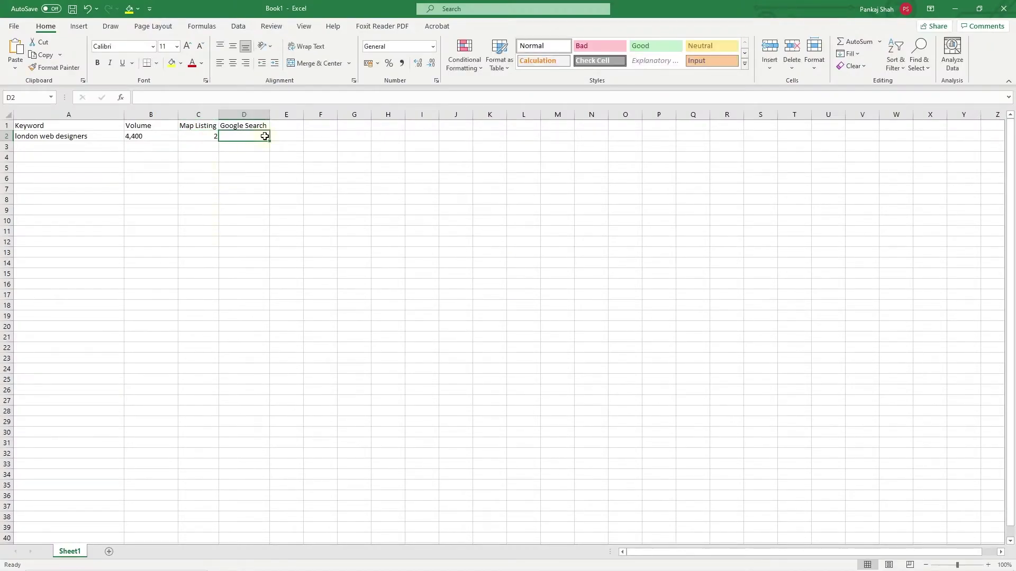
key("alt+Tab")
scroll(113, 271, "down", 5)
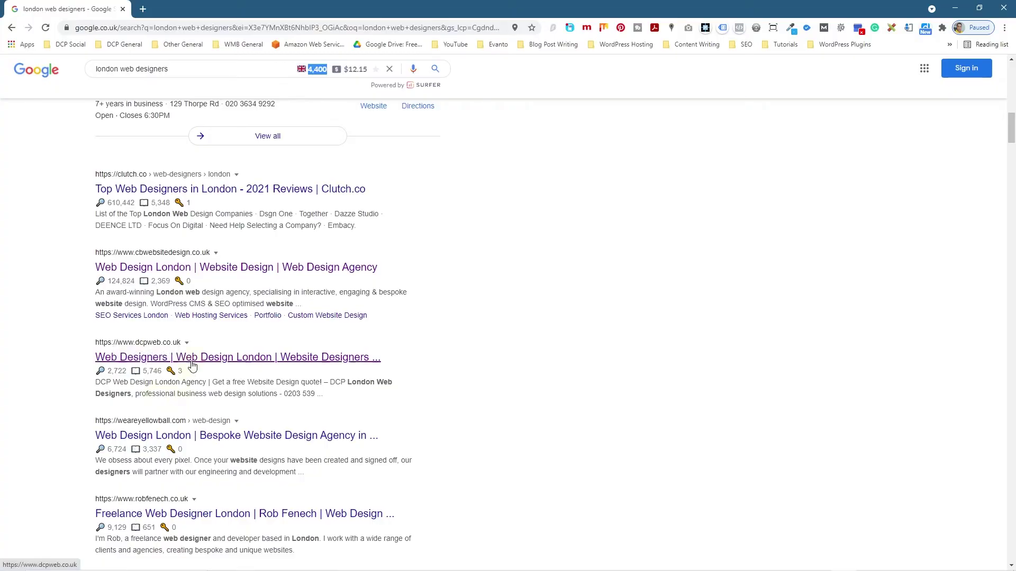
key("alt+Tab")
type("3")
left_click(249, 198)
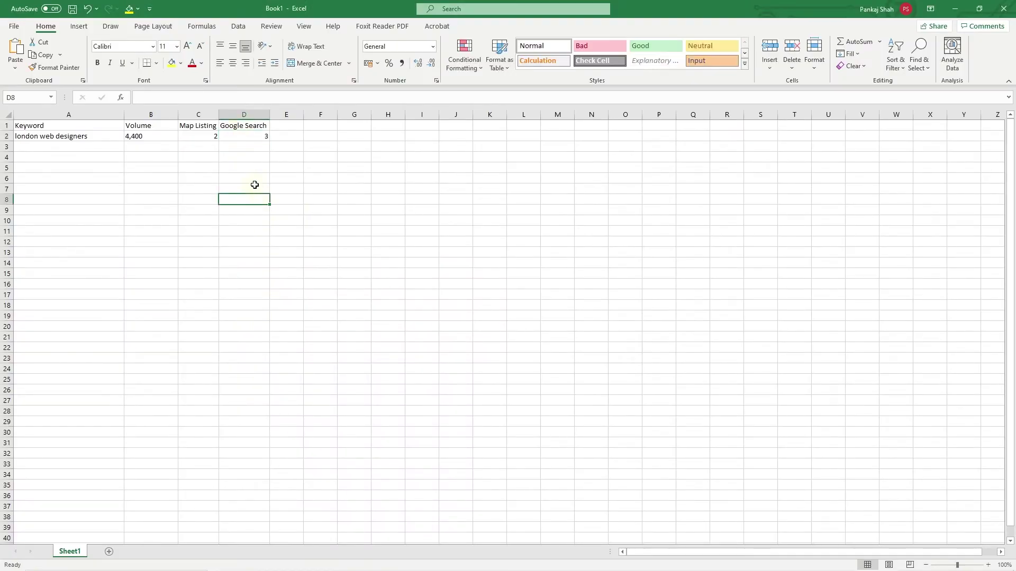
Left-align A1:D2, make the header row bold and widen column C
left_click_drag(242, 137, 73, 130)
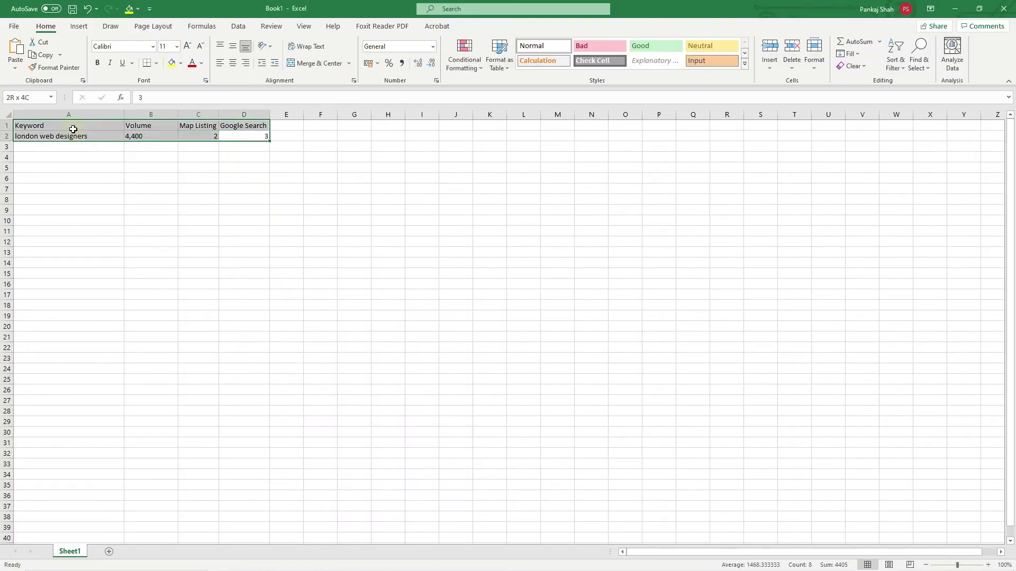
left_click(220, 63)
left_click(25, 132)
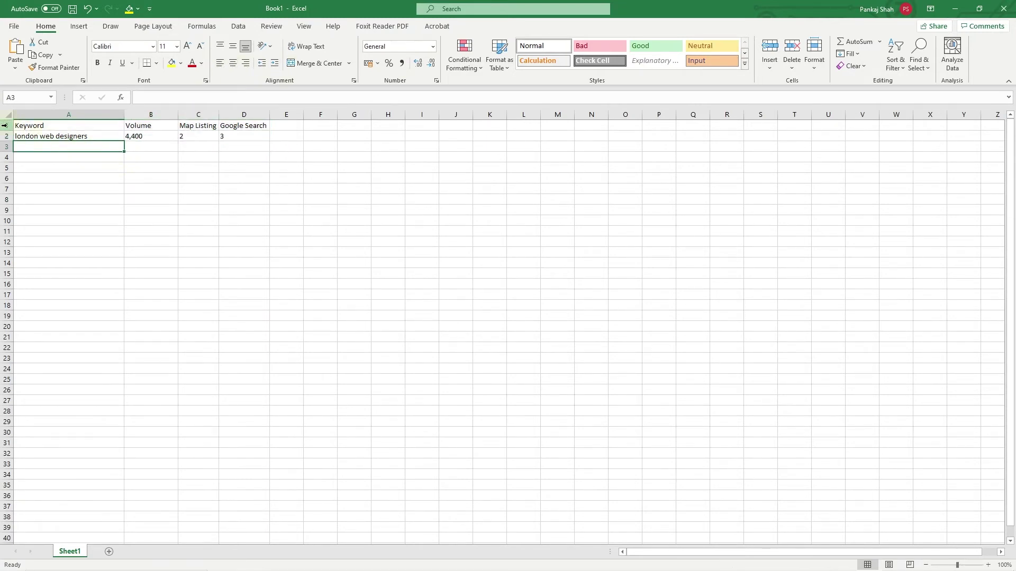
left_click(6, 125)
key("ctrl+b")
left_click(115, 146)
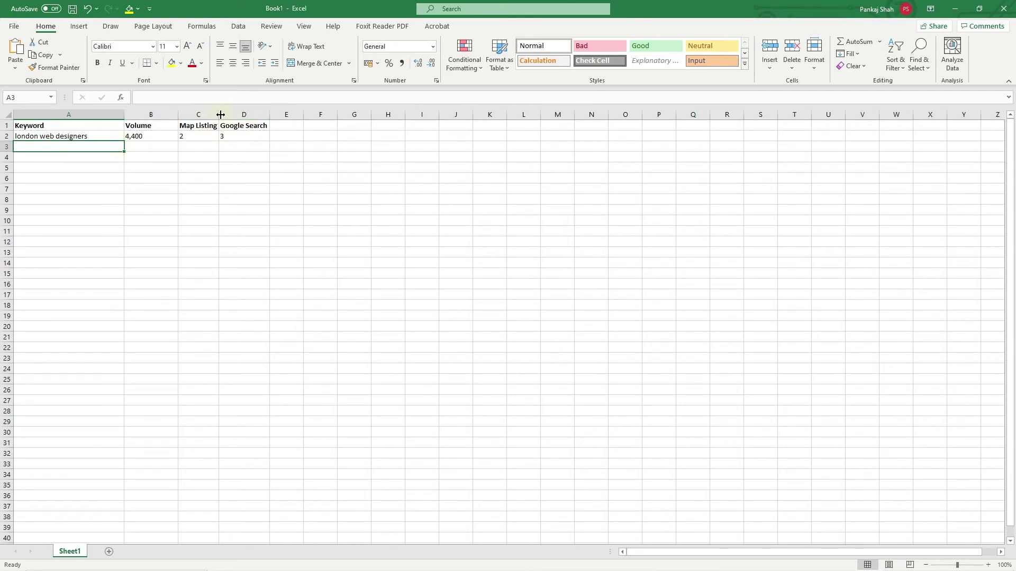
left_click_drag(219, 113, 241, 112)
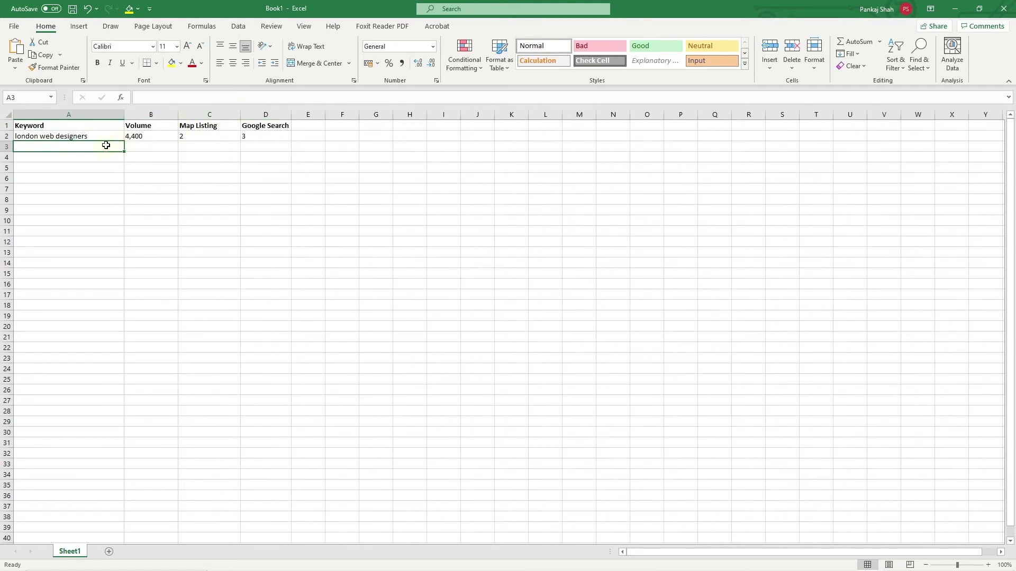
key("alt+Tab")
Copy 'web designers' into A3 and enter its 165,000 volume in B3
key("alt+Left")
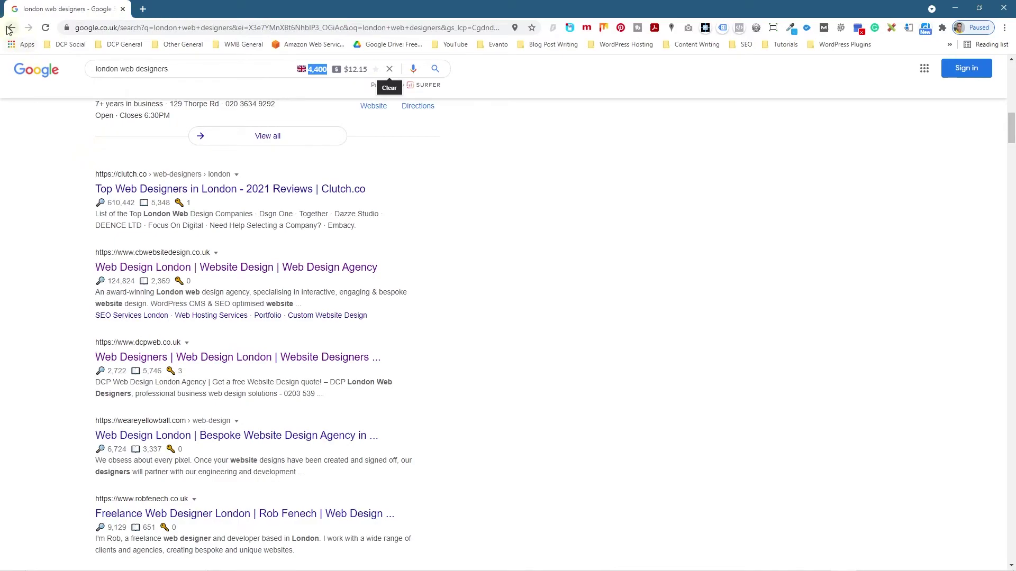
triple_click(157, 85)
key("ctrl+c")
key("alt+Tab")
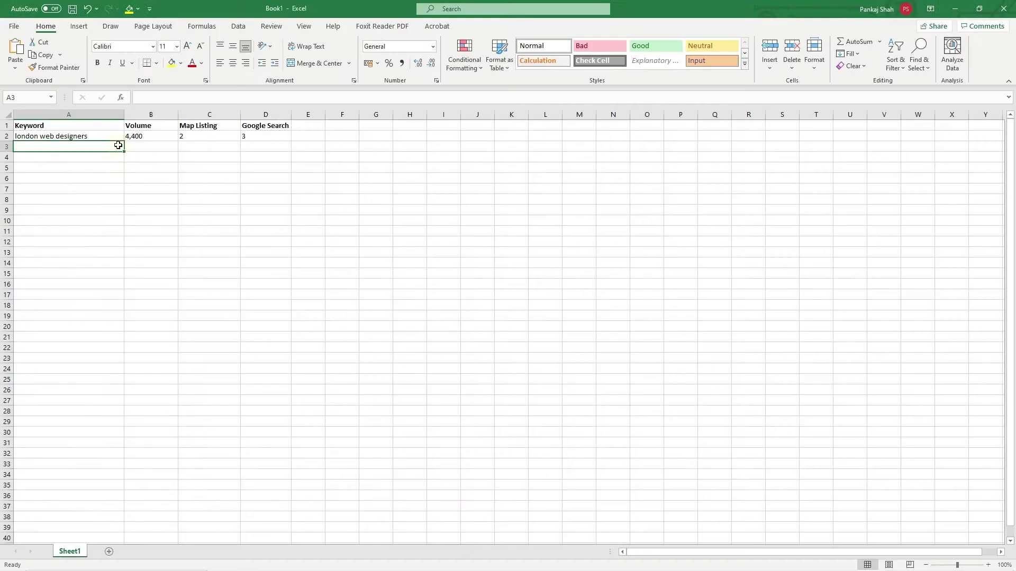
key("ctrl+v")
key("alt+Tab")
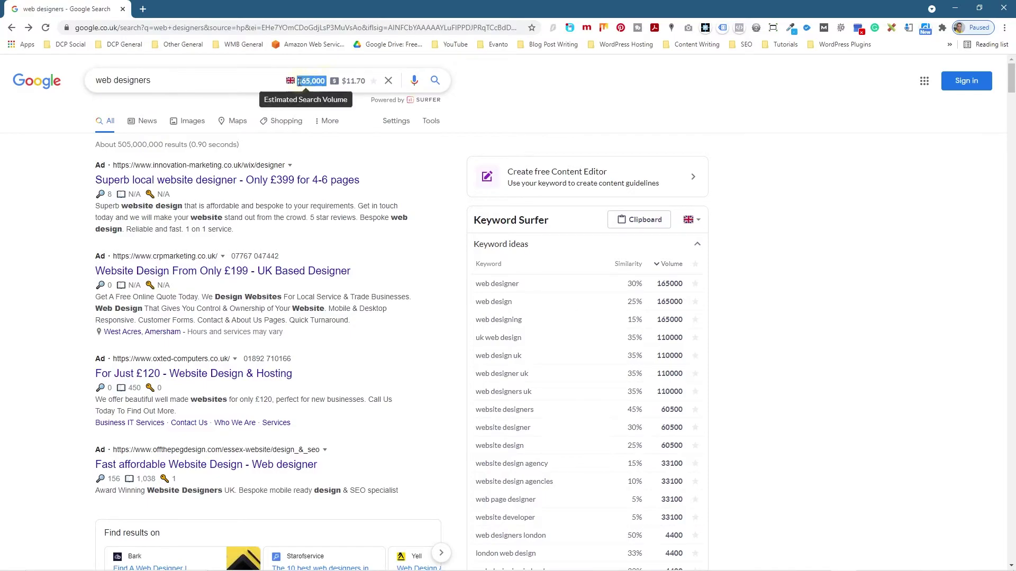
key("alt+Tab")
left_click(143, 146)
type("165,000")
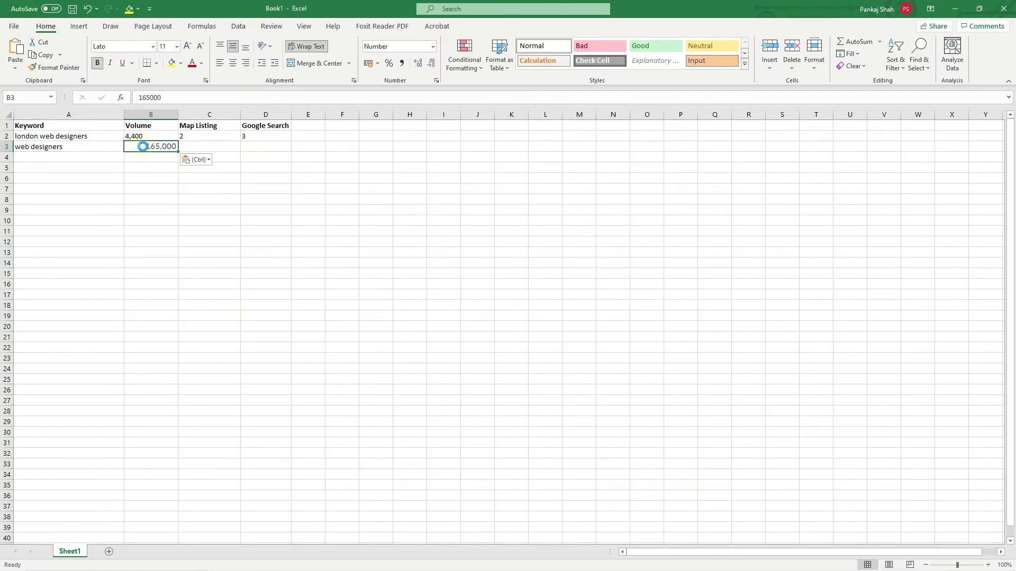
Check the rankings and enter Map Listing 1 and Google Search 4 in C3:D3
key("alt+Tab")
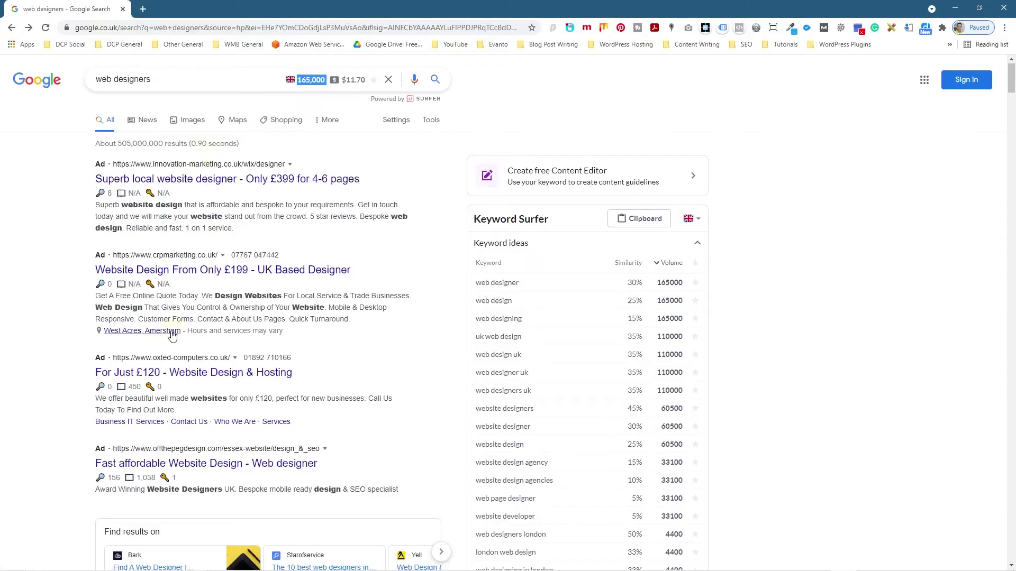
scroll(173, 275, "down", 9)
key("alt+Tab")
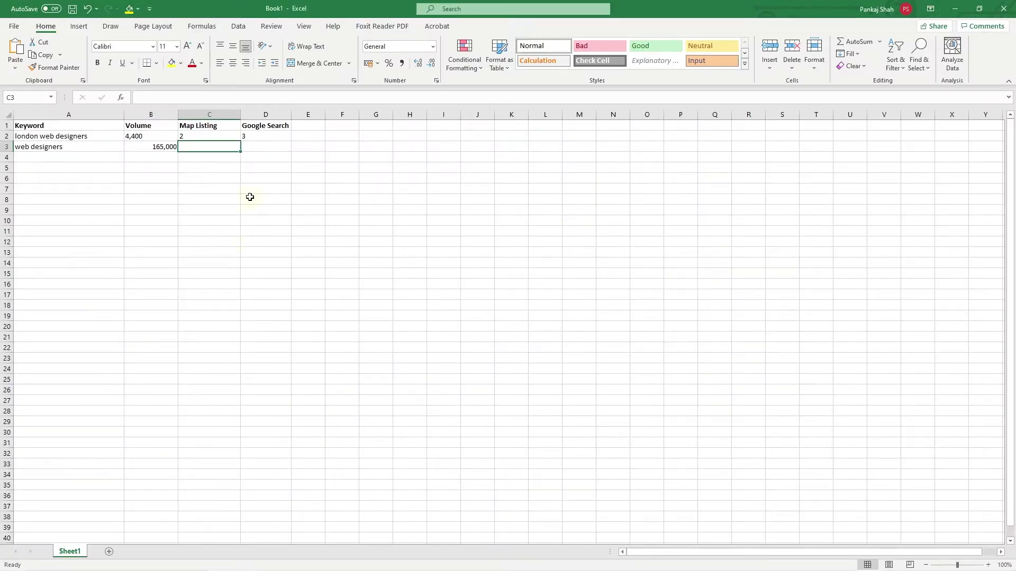
type("1")
left_click(265, 146)
key("alt+Tab")
scroll(164, 367, "down", 8)
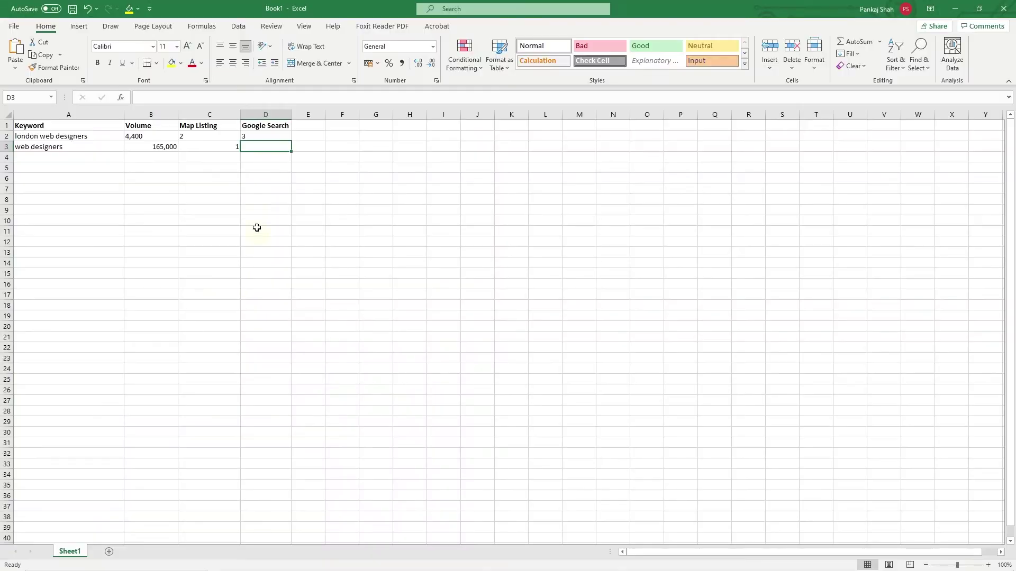
key("alt+Tab")
type("4")
left_click(308, 210)
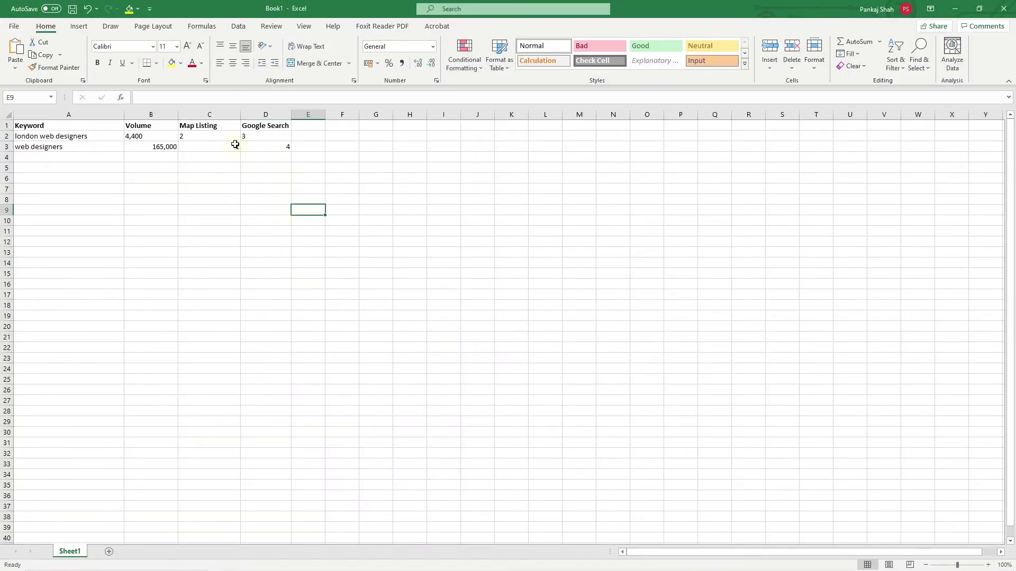
Left-align the row 3 values including 165,000, then select both keyword data rows
left_click_drag(233, 136, 271, 148)
left_click(220, 66)
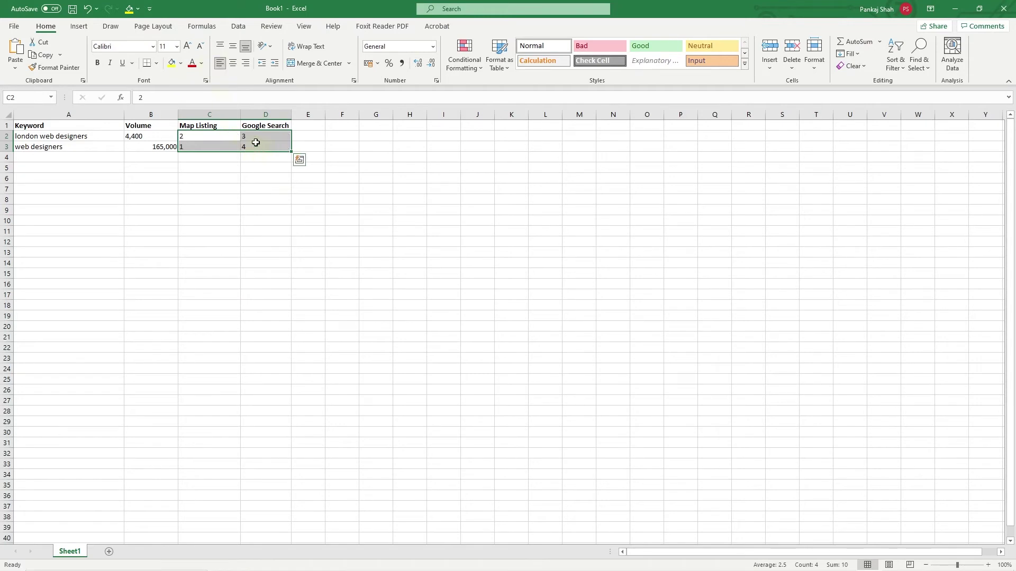
left_click(247, 139)
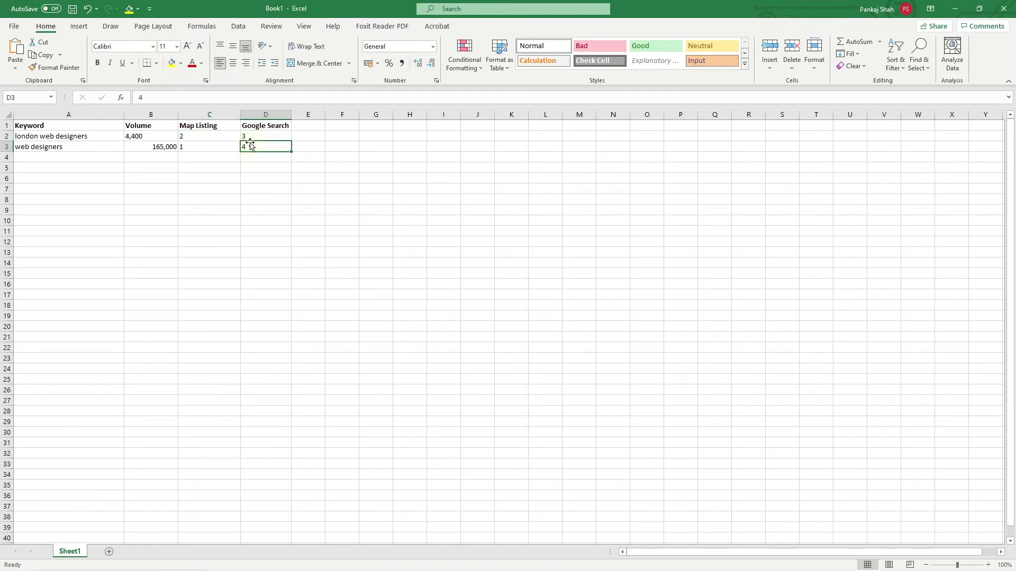
left_click(199, 138)
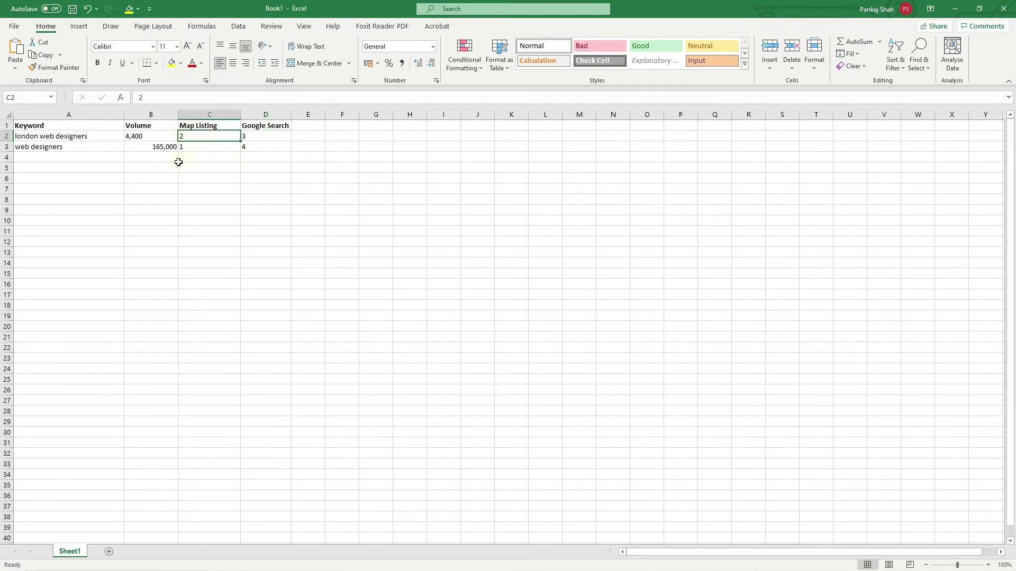
left_click(150, 147)
left_click(220, 63)
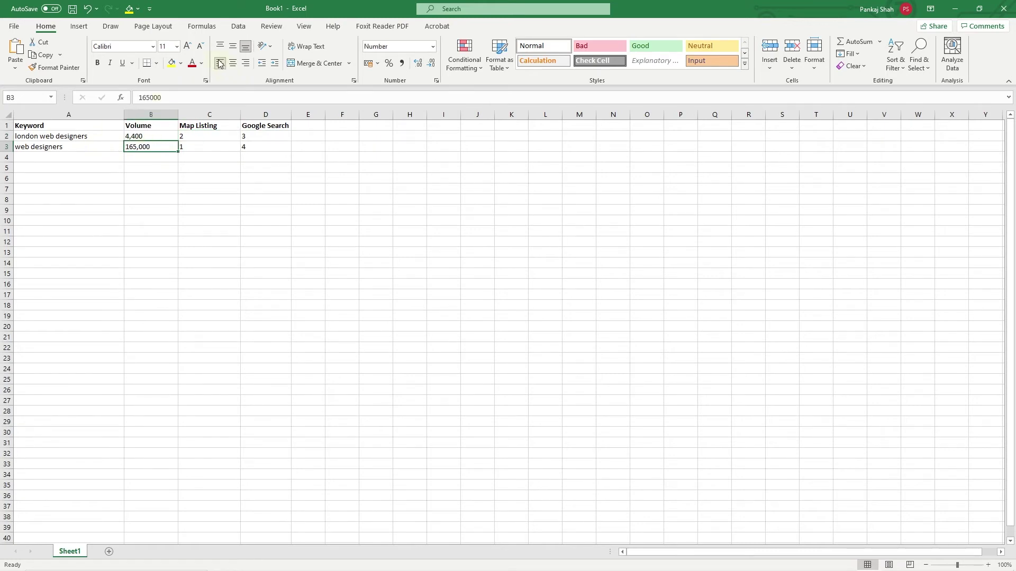
left_click(149, 160)
left_click_drag(75, 135, 265, 146)
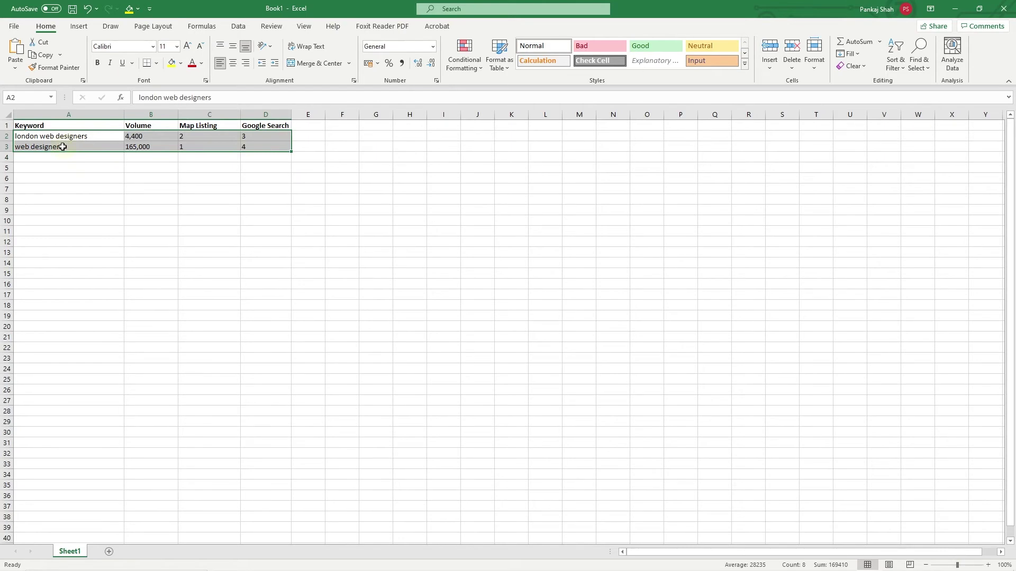
Return to the 'web designers' results and check the Keyword Surfer clipboard, which is empty
key("alt+Tab")
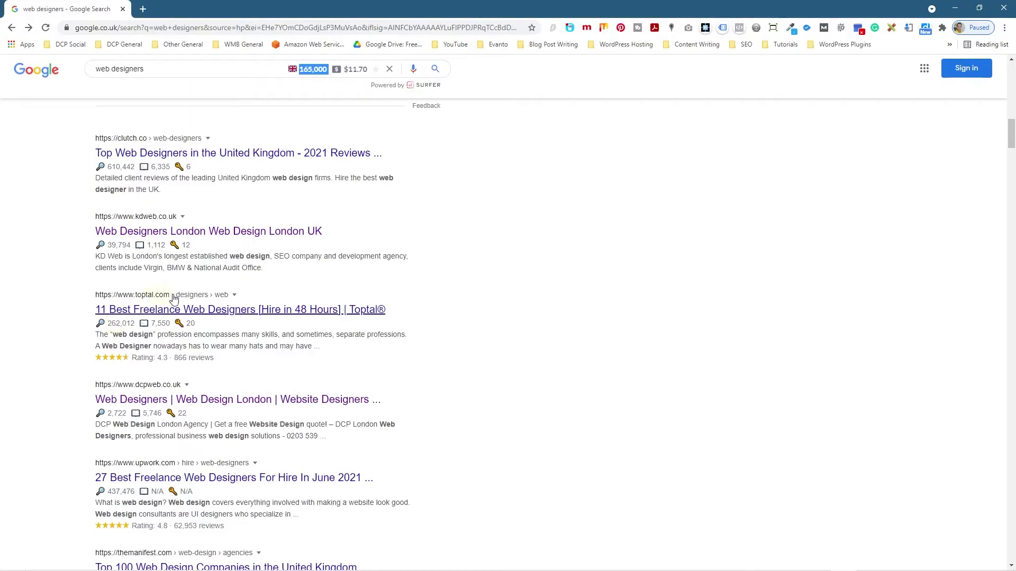
scroll(195, 239, "up", 20)
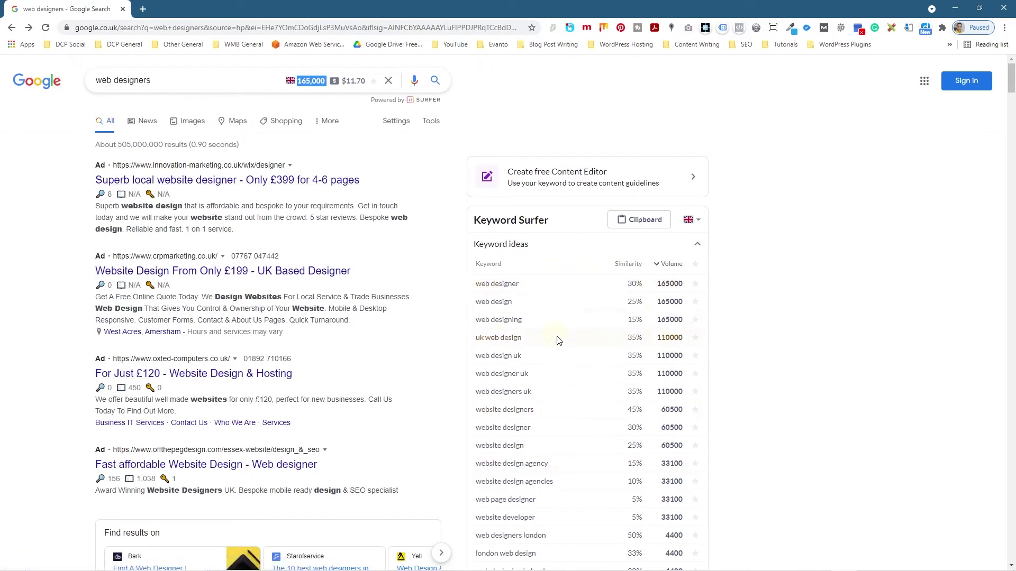
scroll(560, 344, "down", 3)
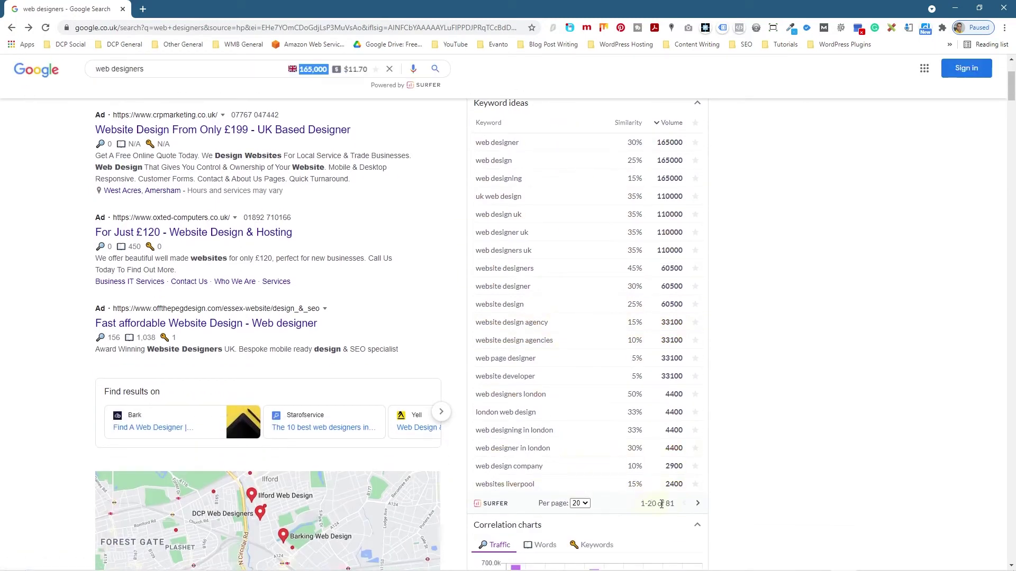
scroll(664, 499, "up", 3)
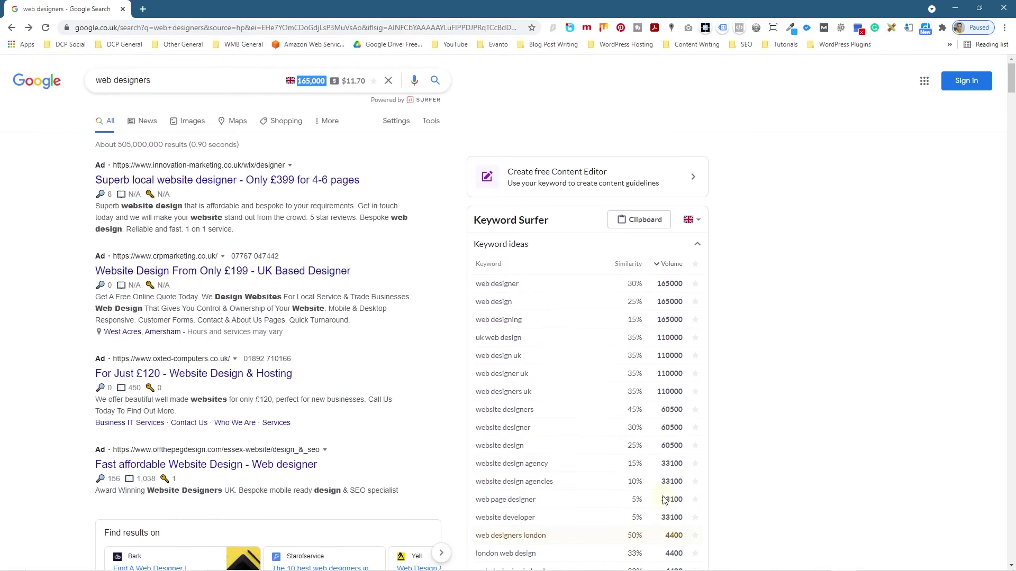
scroll(651, 236, "down", 6)
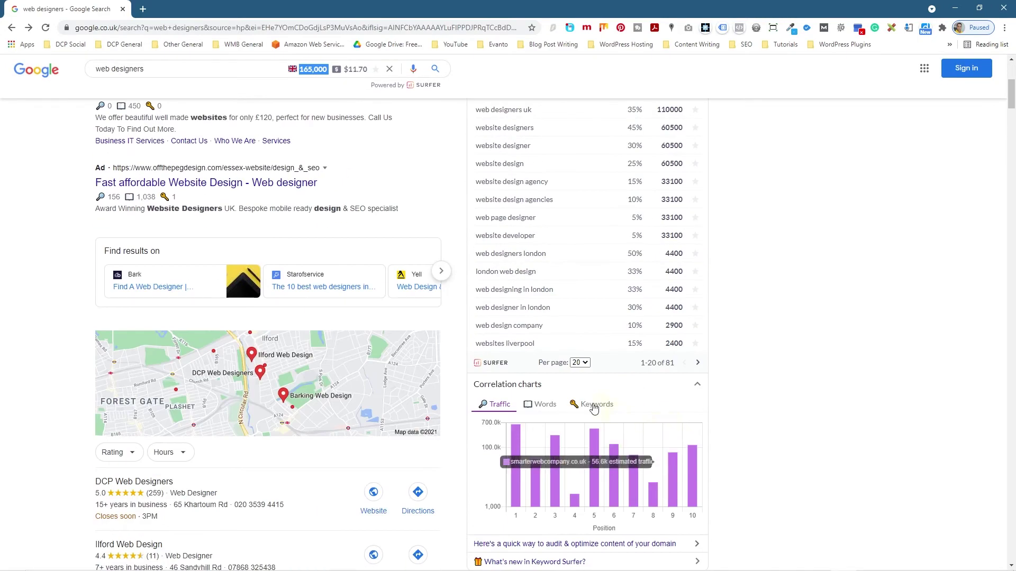
scroll(631, 368, "up", 6)
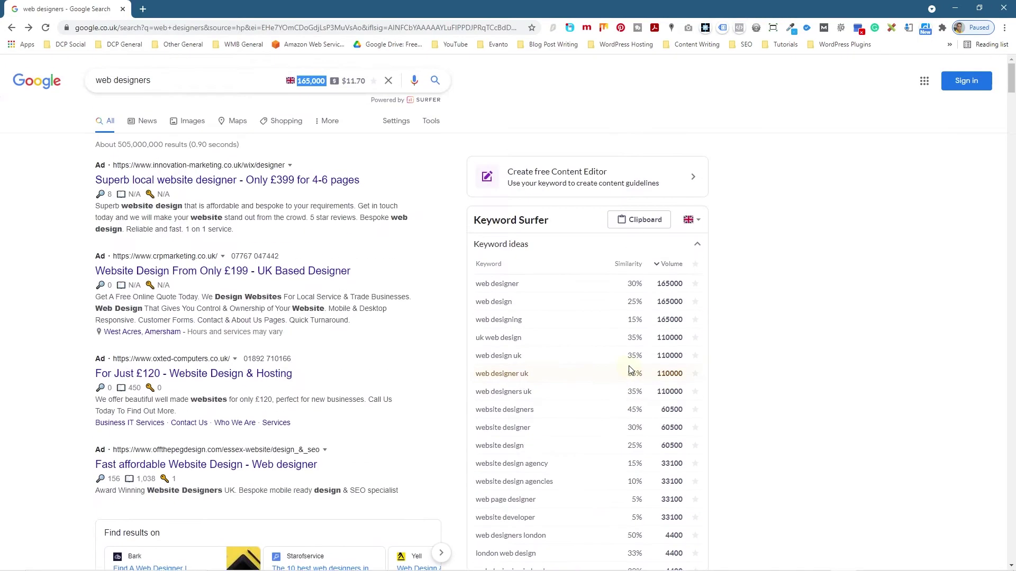
left_click(650, 224)
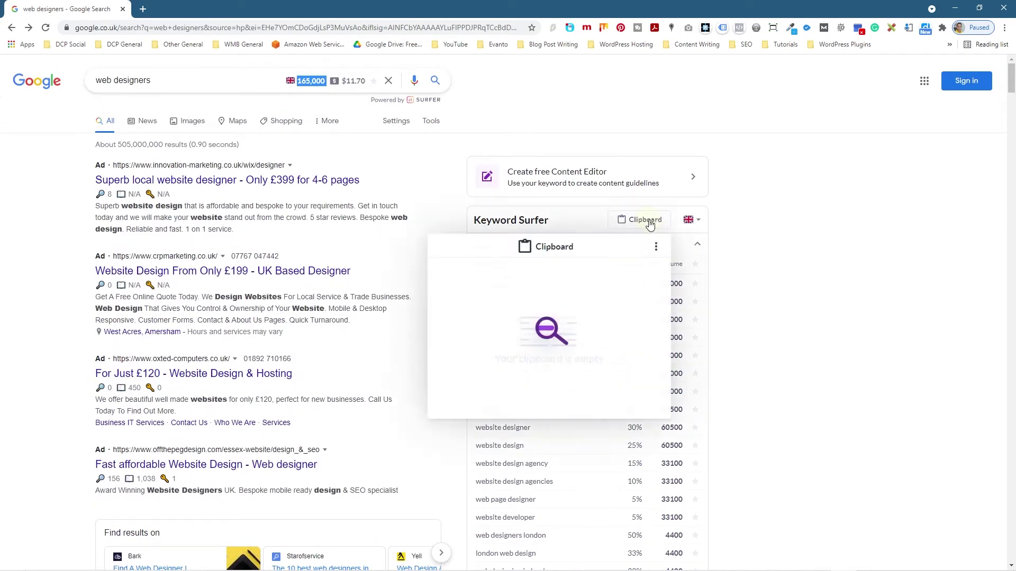
left_click(649, 224)
Select the 20 keyword ideas from 'web designer' through 'websites liverpool' with their figures
scroll(539, 402, "down", 4)
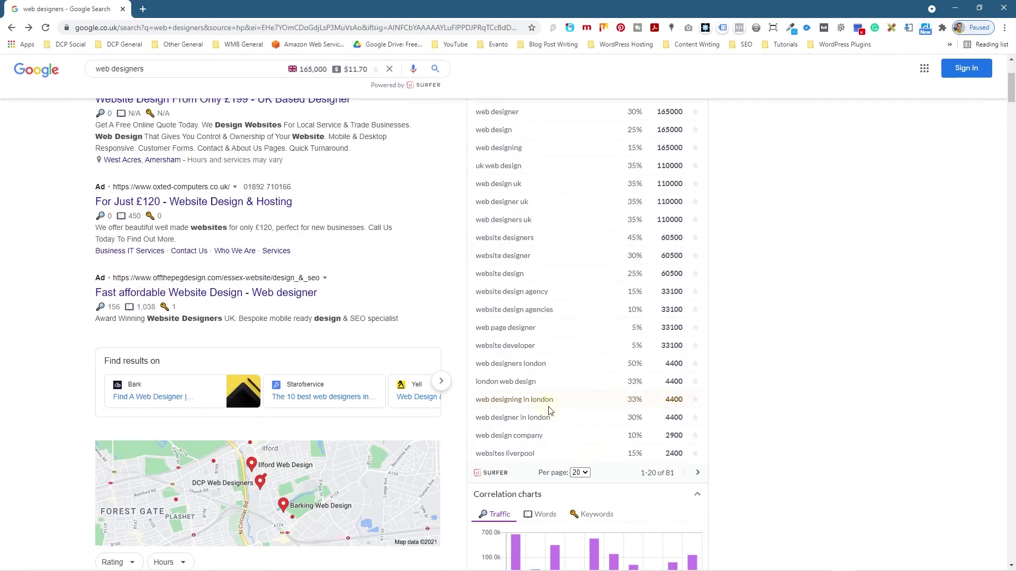
scroll(595, 449, "down", 1)
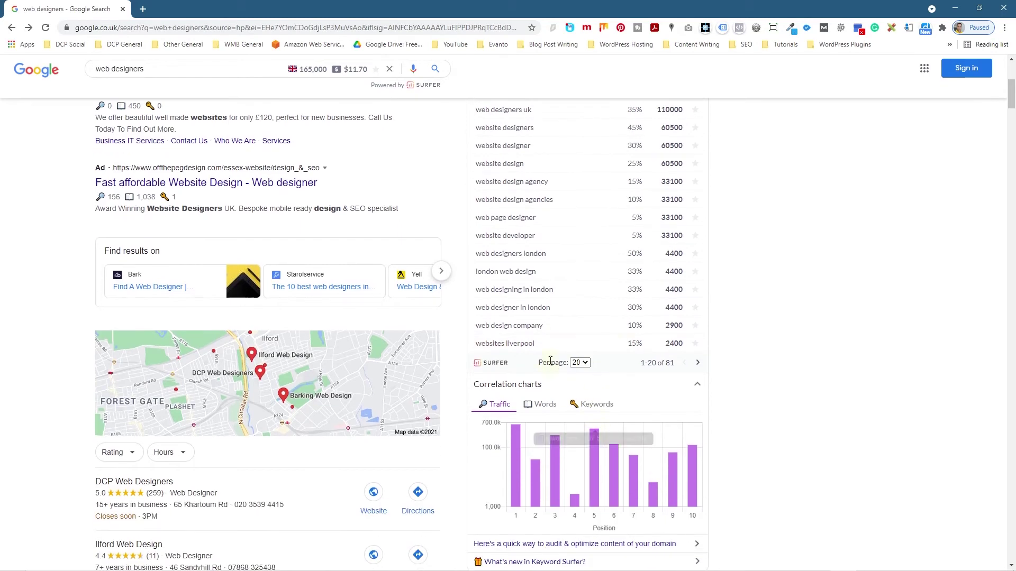
scroll(601, 365, "up", 4)
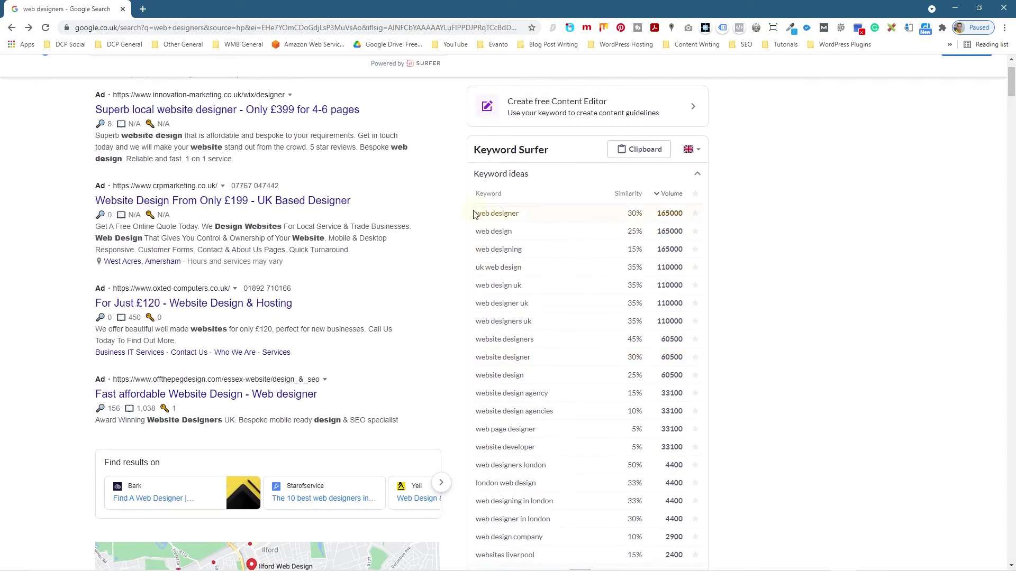
left_click_drag(475, 213, 621, 437)
scroll(621, 440, "down", 5)
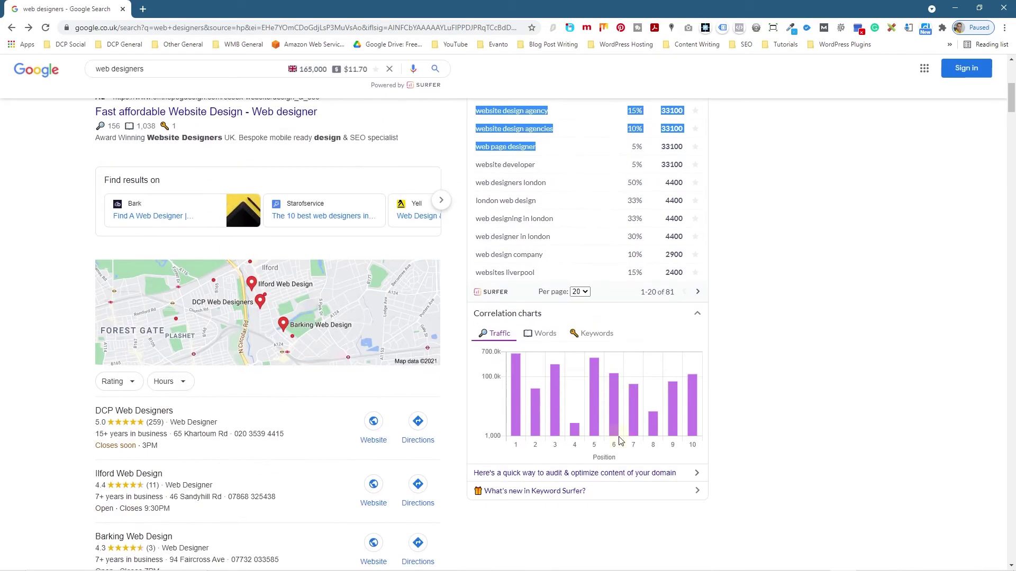
left_click(688, 277, "shift")
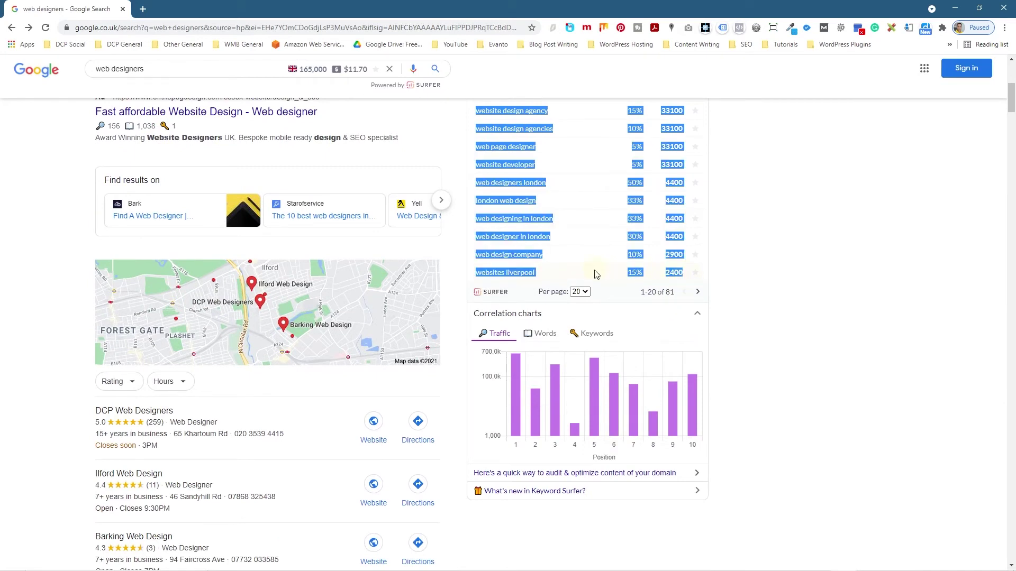
Add a new sheet and paste the copied keyword ideas starting at cell A2
key("alt+Tab")
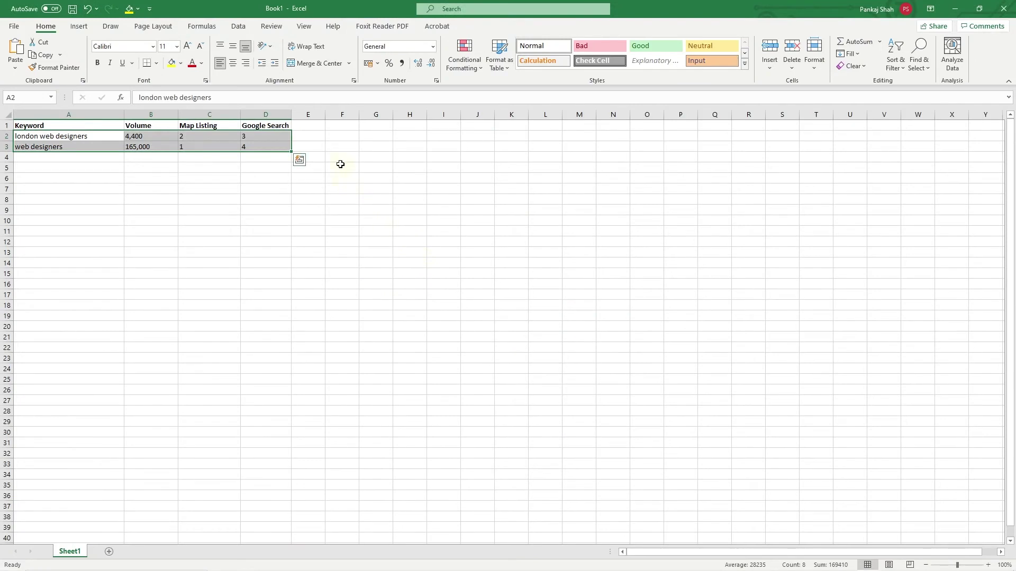
key("ctrl+shift+End")
left_click(107, 552)
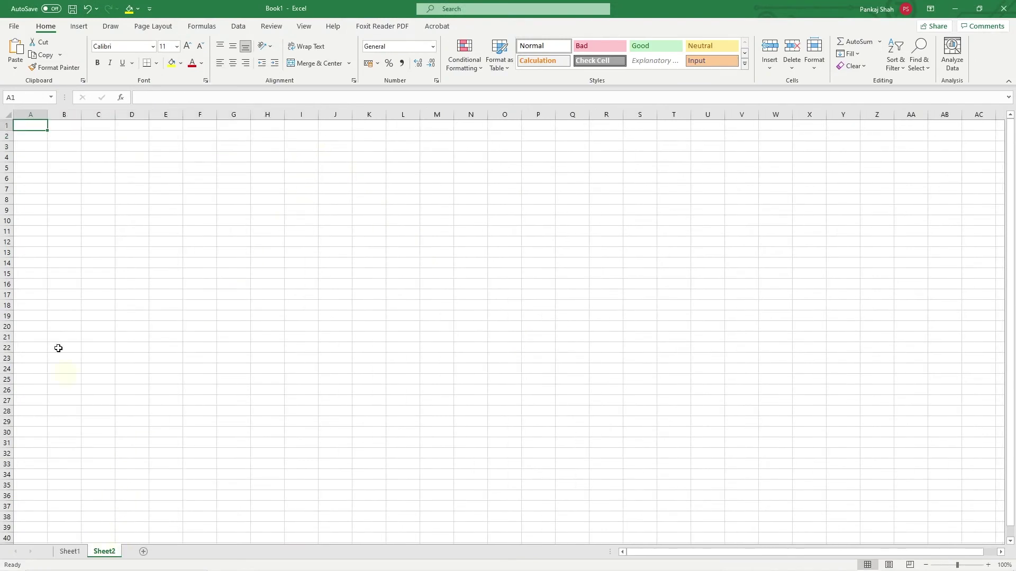
left_click(34, 139)
key("ctrl+v")
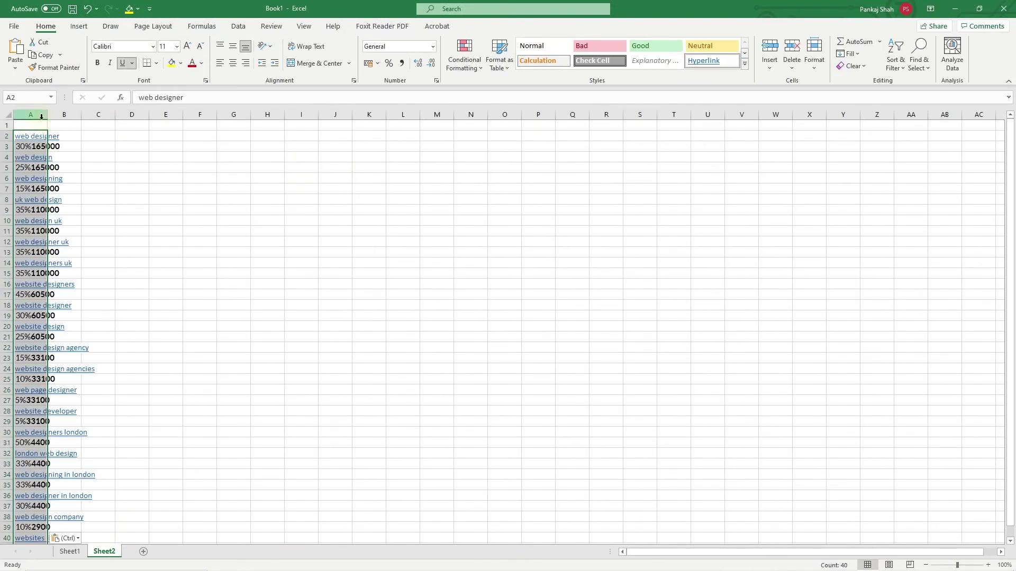
AutoFit column A to its longest keyword, undoing and redoing along the way
double_click(47, 114)
left_click(76, 147)
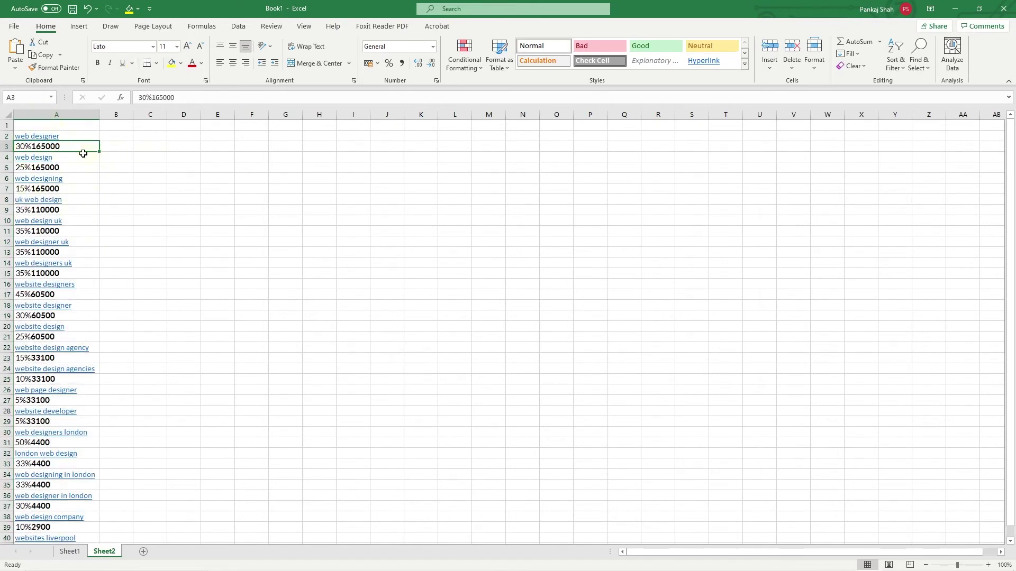
key("ctrl+z")
key("ctrl+z")
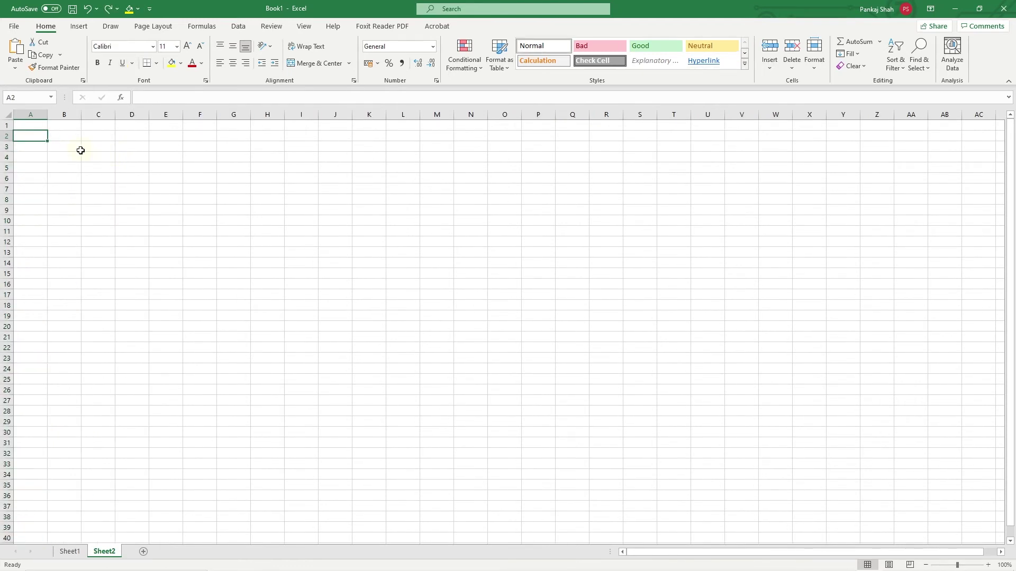
key("ctrl+y")
double_click(47, 109)
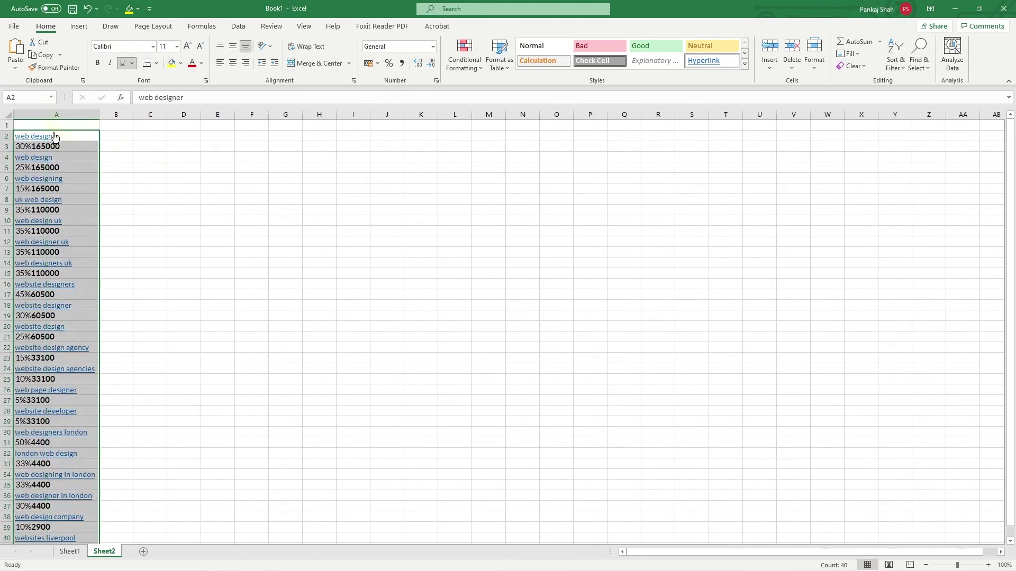
left_click(241, 369)
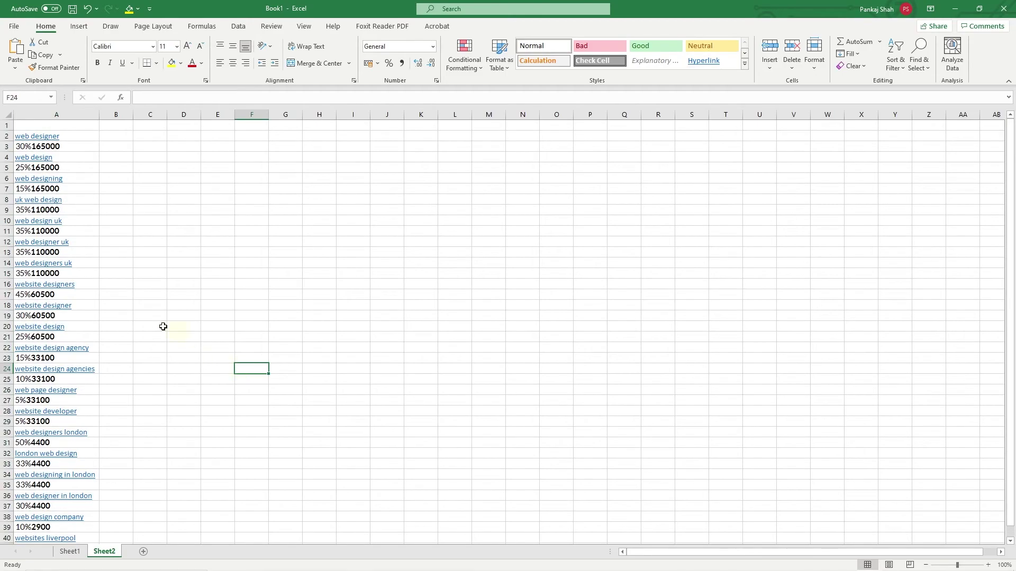
Back on the 'web designers' results, open the keyword data country list and leave it unchanged
key("alt+Tab")
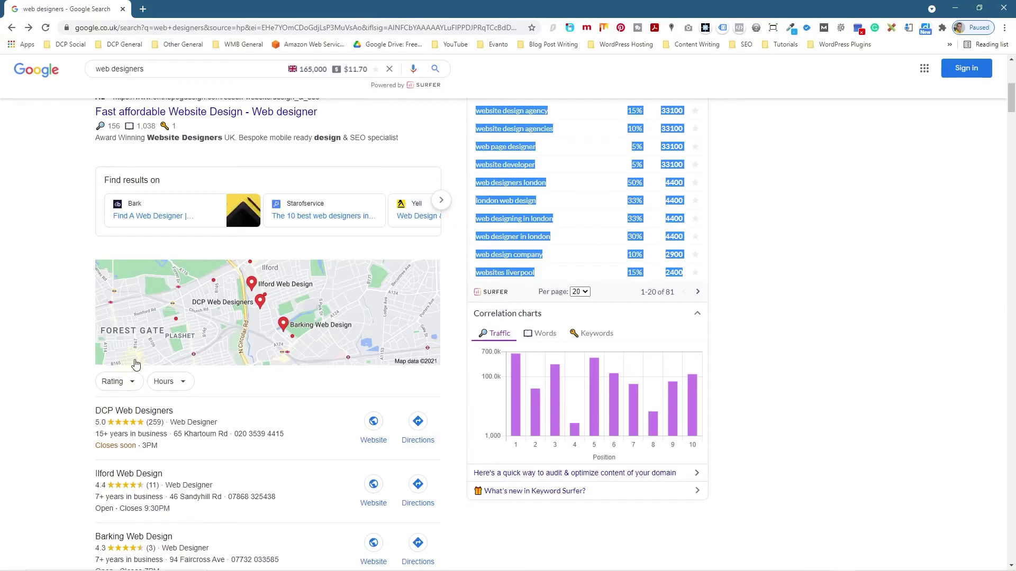
scroll(635, 368, "up", 1)
scroll(636, 368, "up", 5)
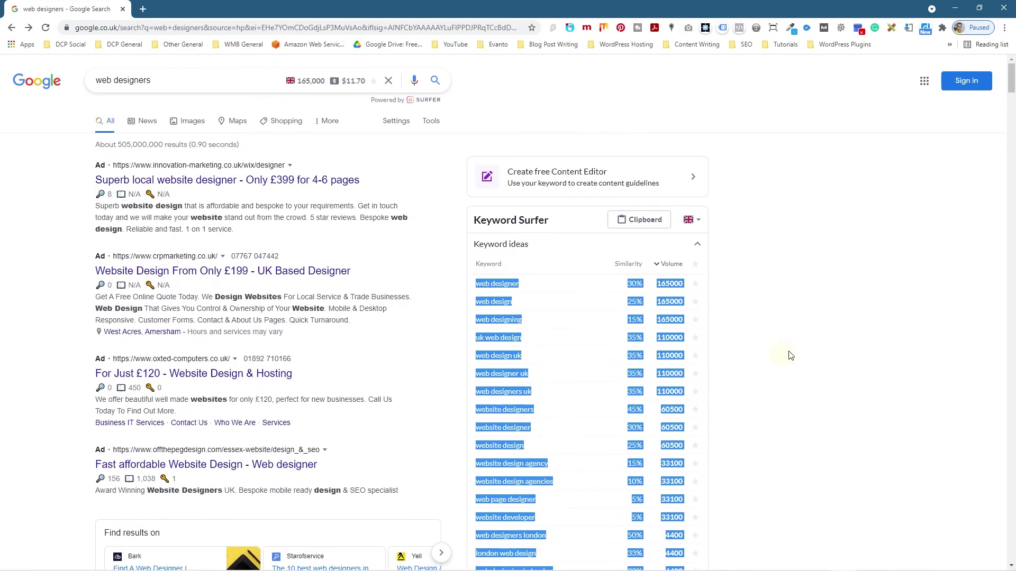
left_click(698, 225)
left_click(698, 224)
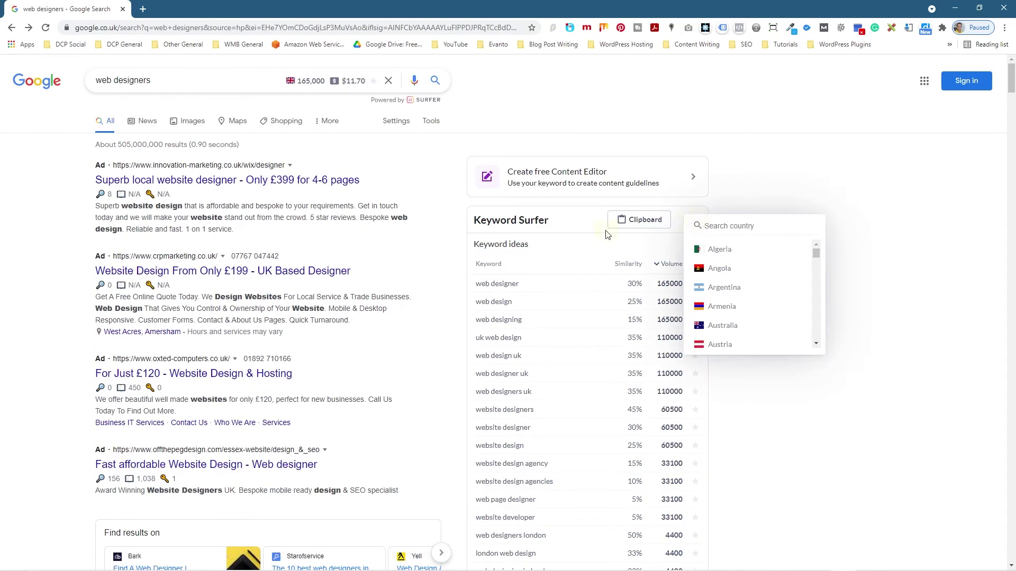
left_click(581, 226)
Page to the next 20 Keyword Surfer ideas, then return to the first 20
scroll(595, 382, "down", 5)
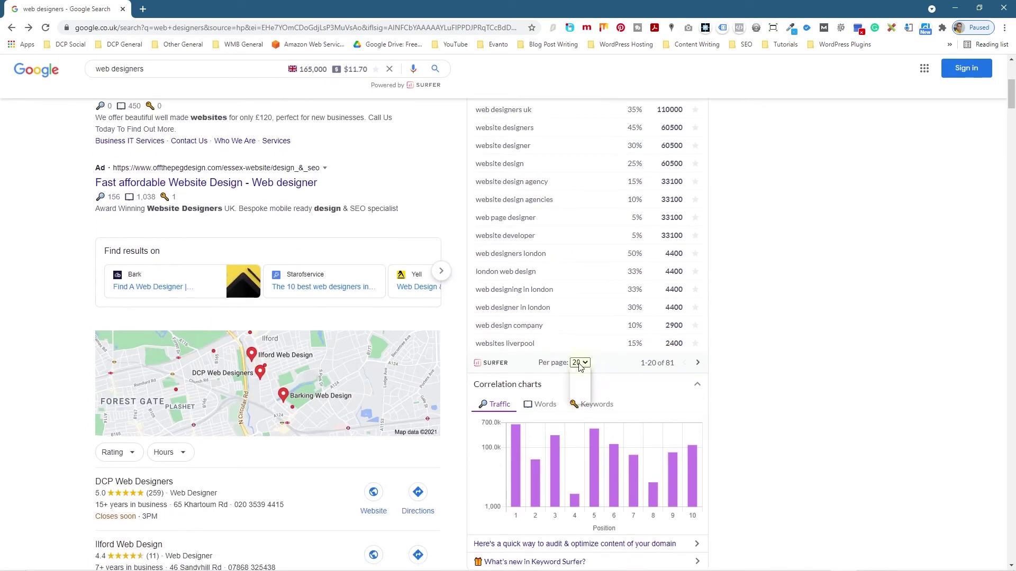
left_click(697, 363)
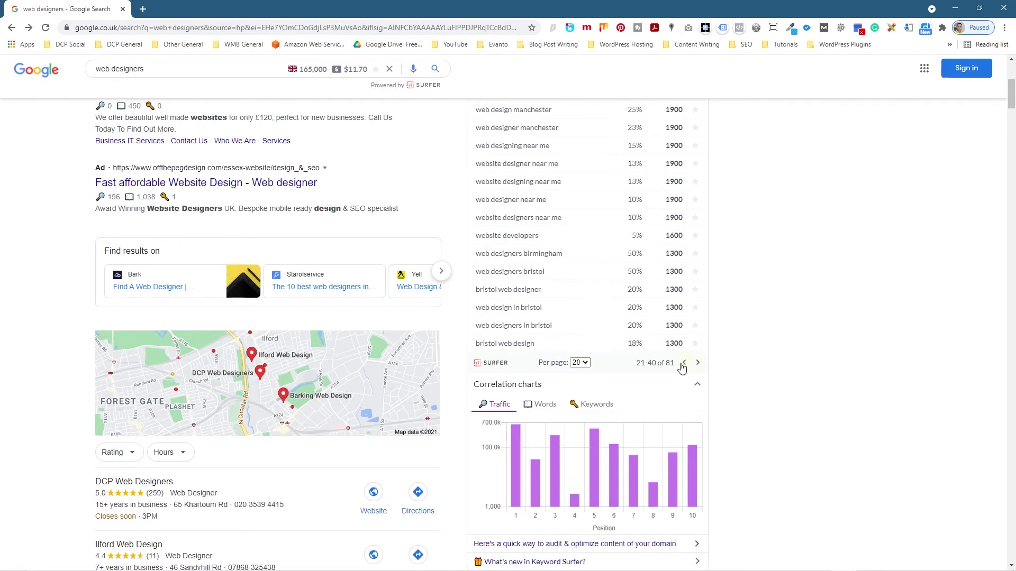
scroll(683, 369, "up", 4)
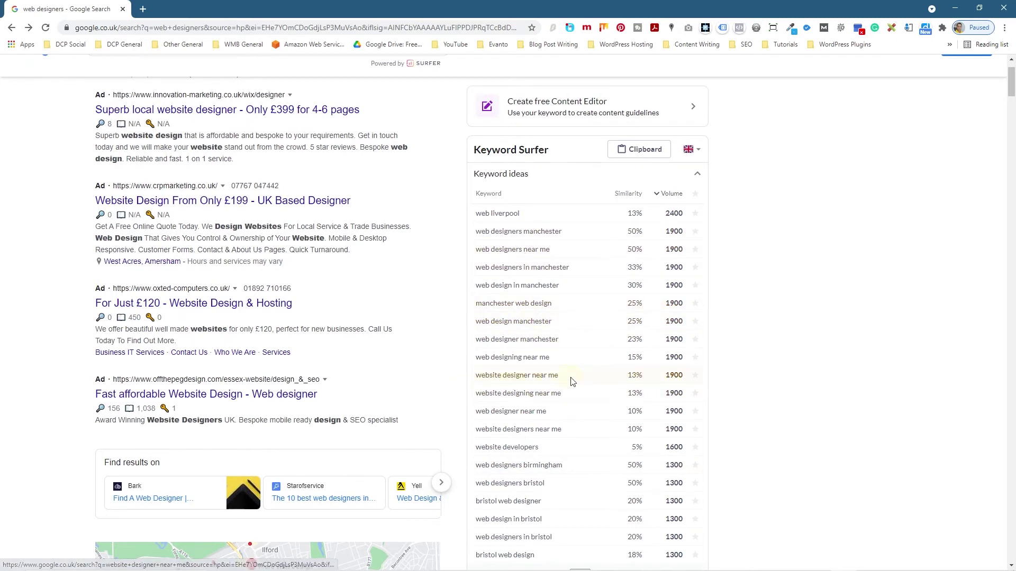
scroll(489, 511, "down", 3)
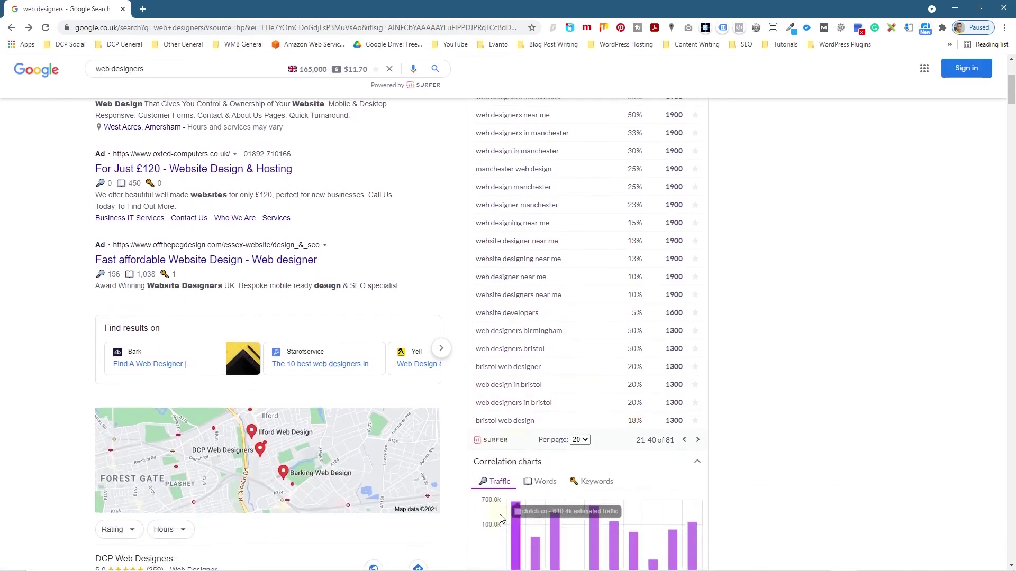
scroll(545, 452, "up", 5)
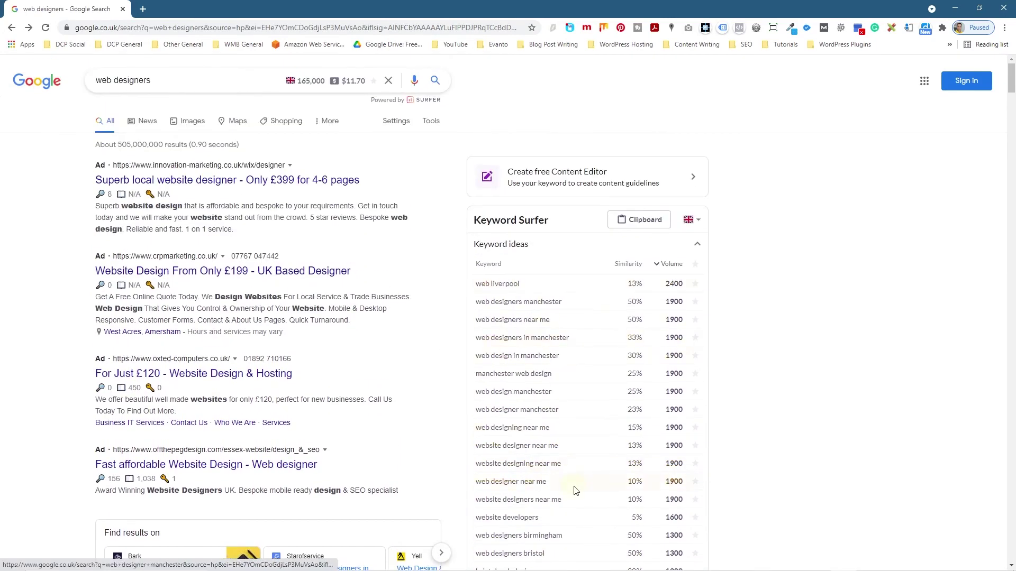
scroll(575, 489, "down", 3)
left_click(681, 503)
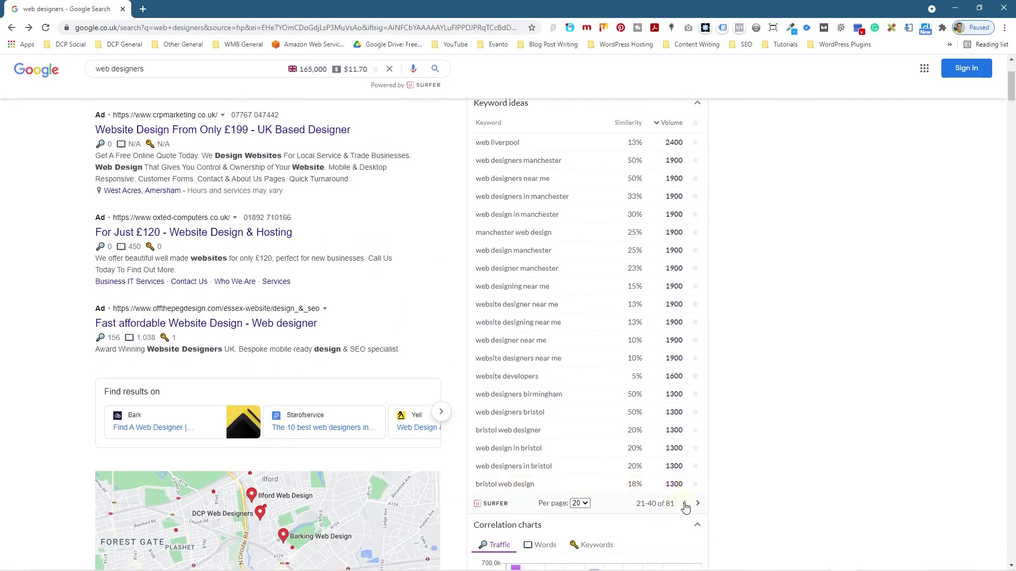
scroll(532, 447, "up", 3)
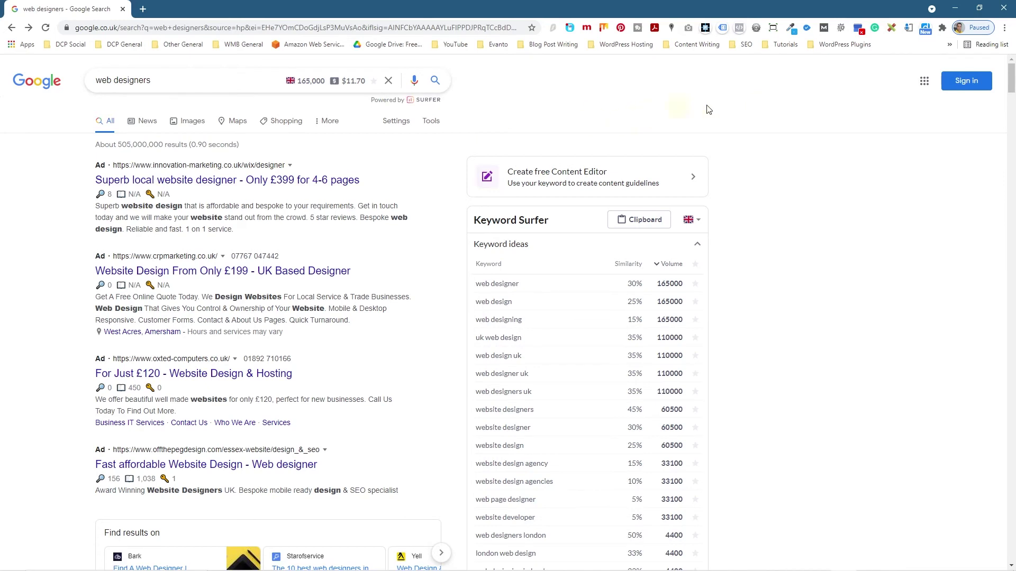
Open and dismiss the Chrome profile menu, then scroll down the page
left_click(973, 27)
left_click(582, 126)
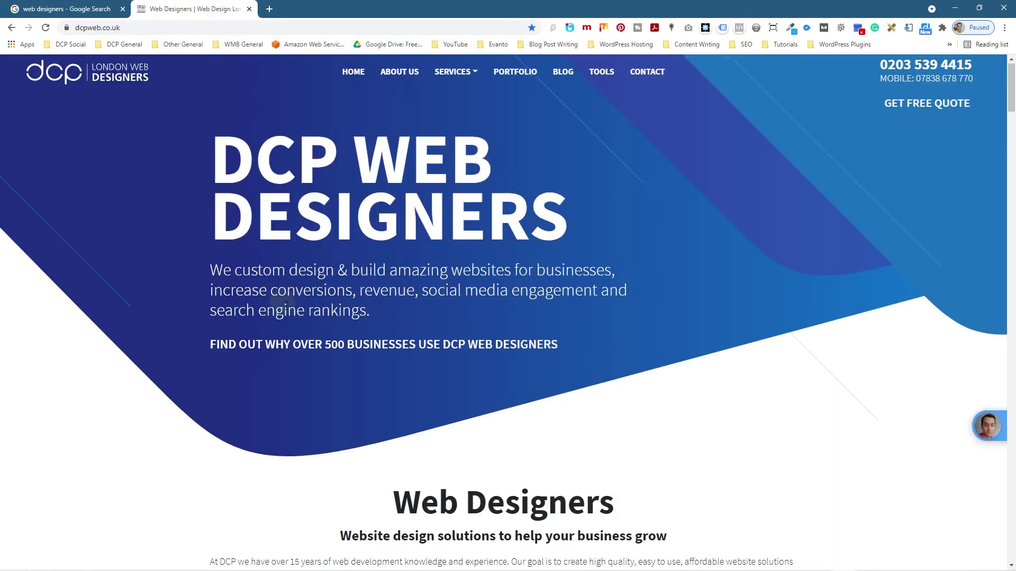
scroll(388, 312, "down", 4)
Select the 'Web Designers' heading text and search the page for it
left_click_drag(388, 312, 625, 302)
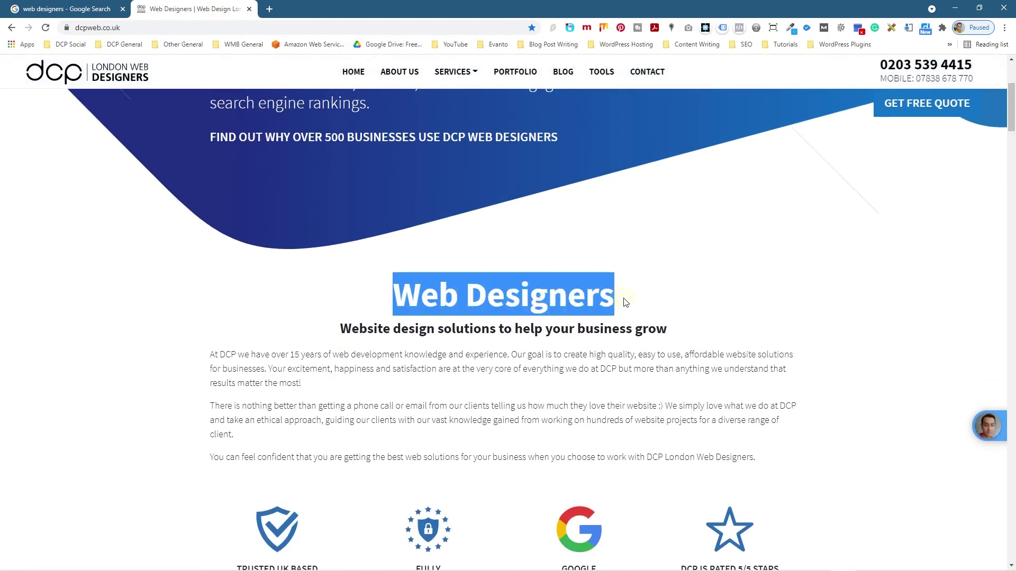
left_click(465, 301)
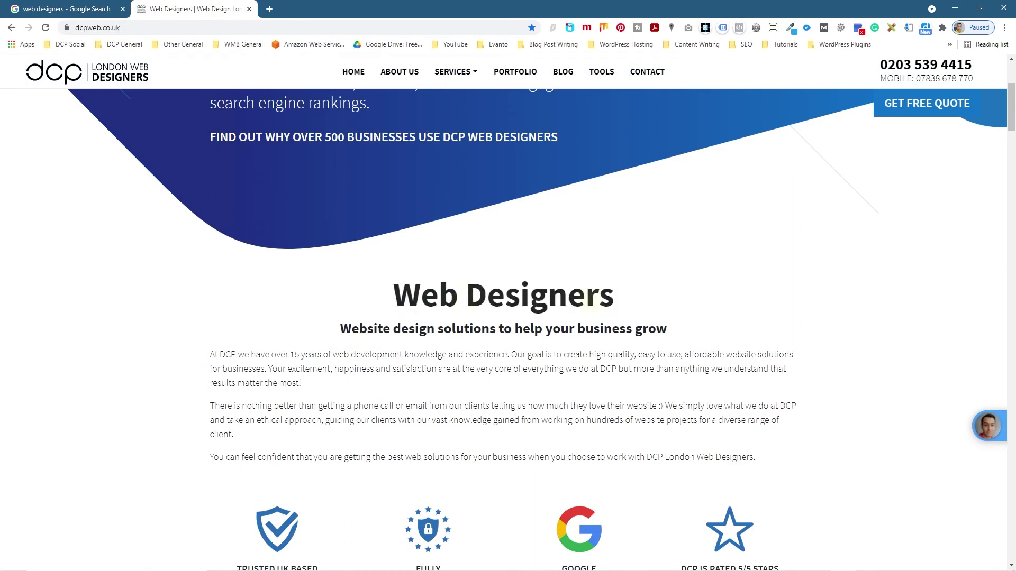
left_click_drag(621, 305, 393, 302)
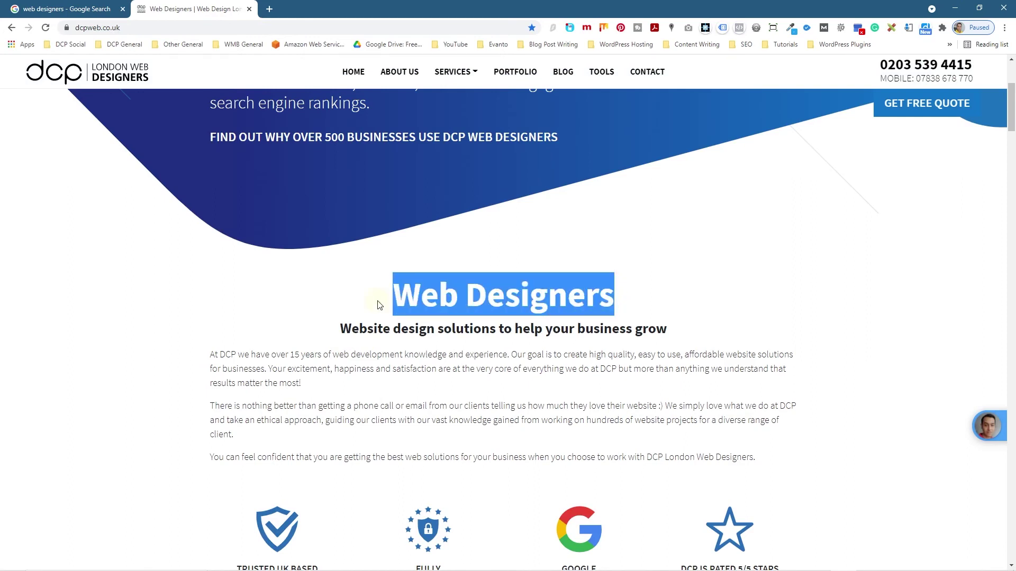
key("ctrl+f")
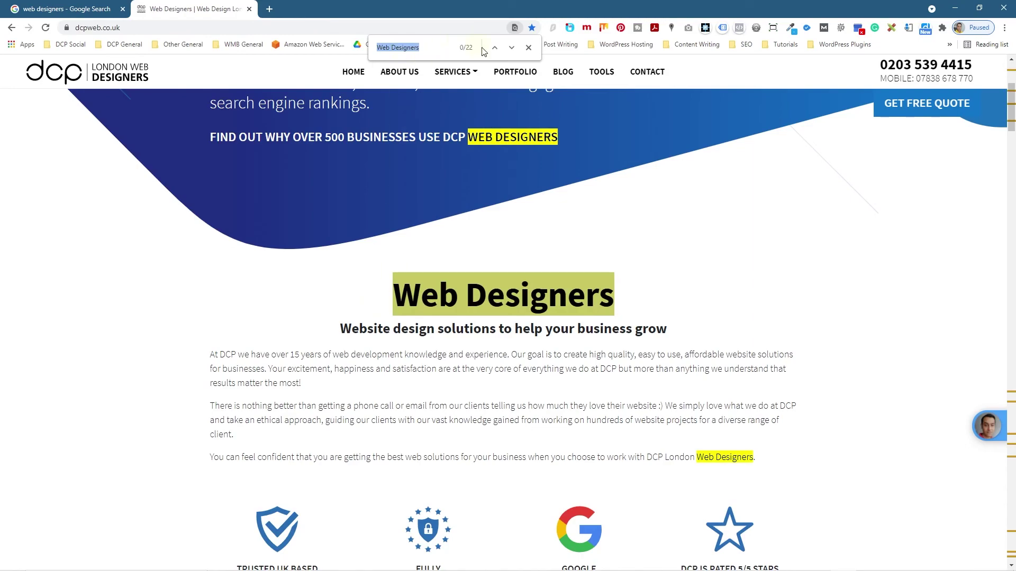
Scroll through the 22 highlighted 'Web Designers' matches, then minimise Chrome
scroll(404, 299, "down", 15)
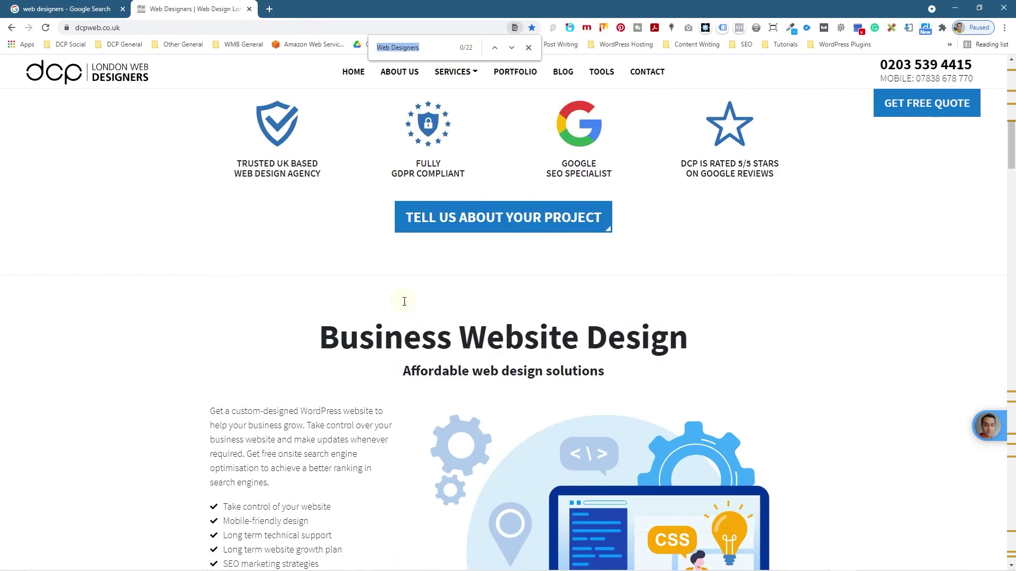
scroll(404, 302, "down", 20)
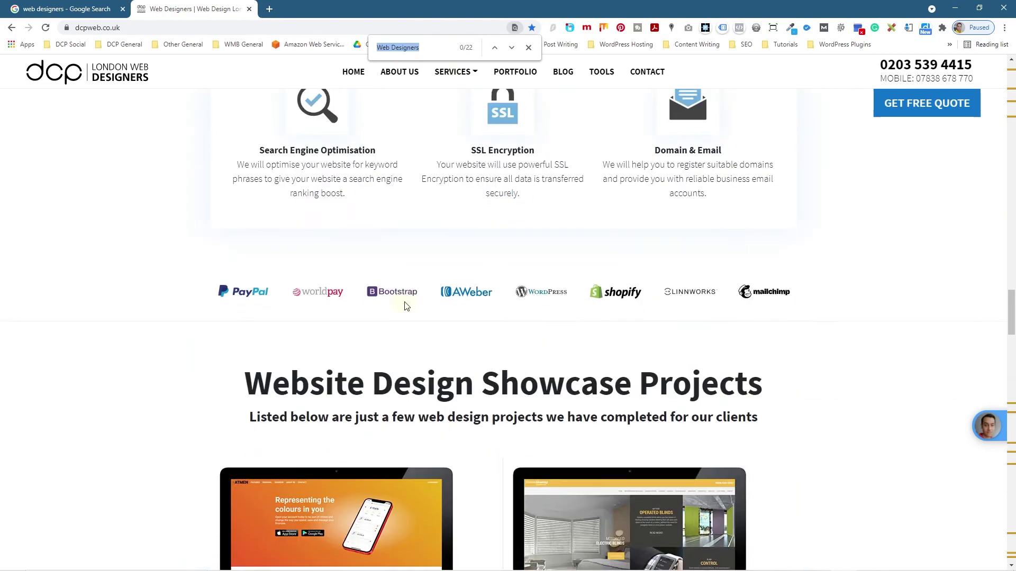
scroll(404, 302, "down", 20)
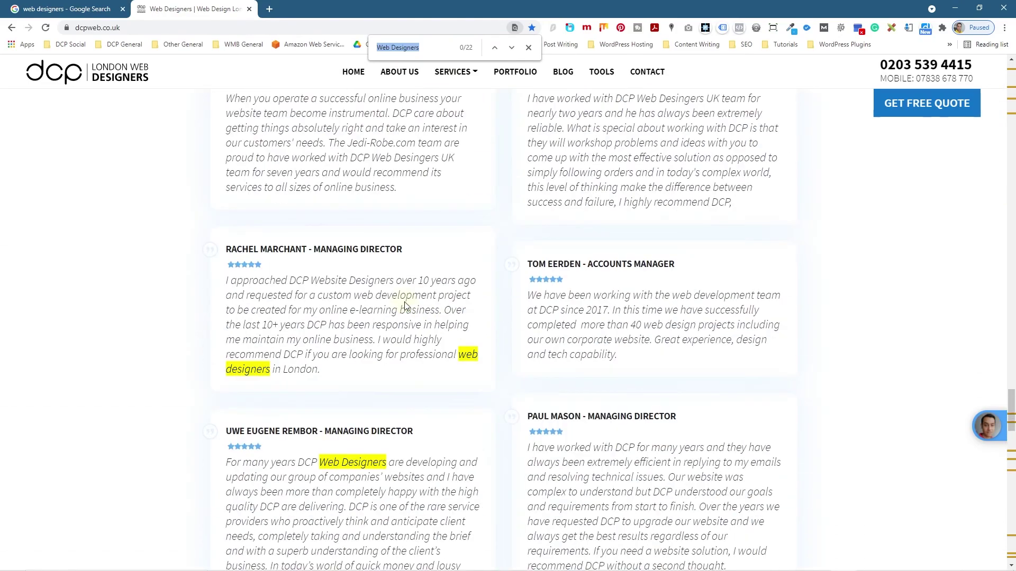
scroll(343, 250, "down", 15)
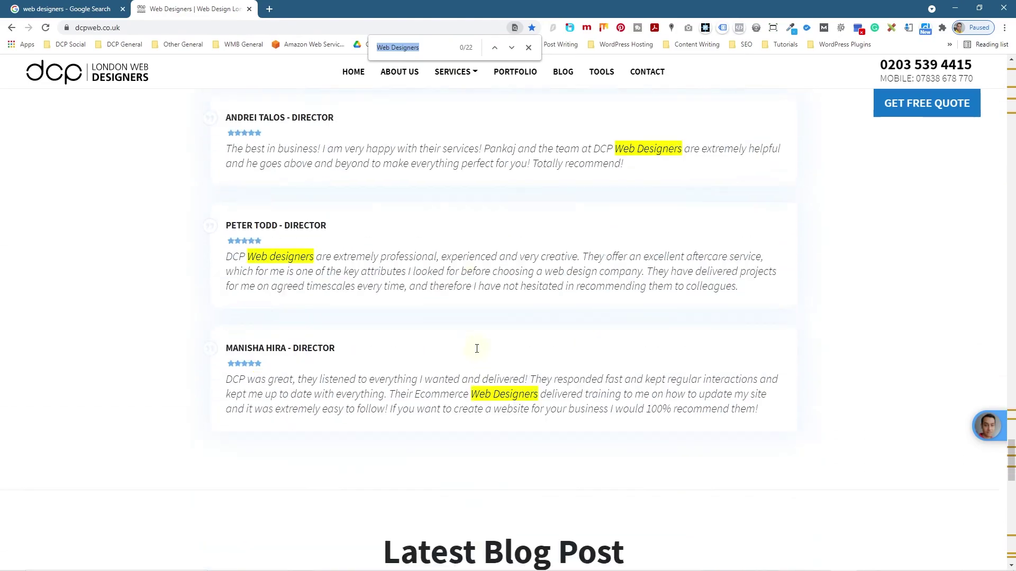
scroll(477, 344, "down", 15)
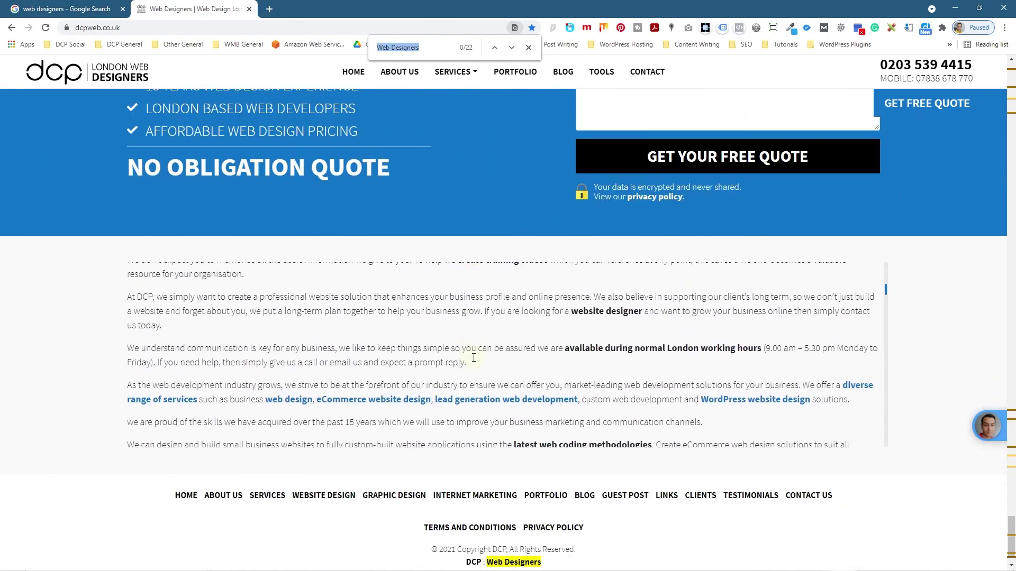
scroll(473, 358, "down", 20)
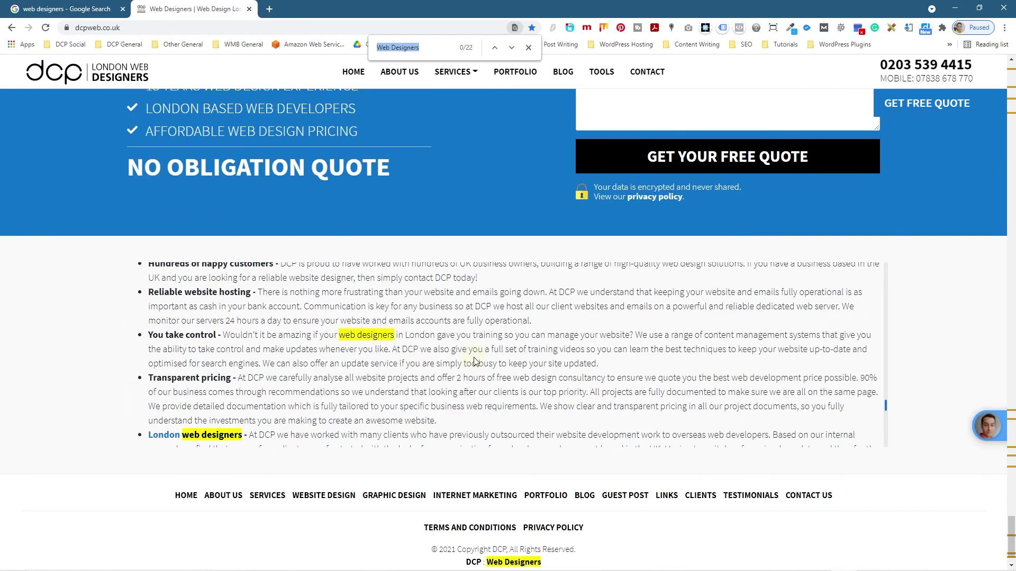
scroll(266, 359, "down", 1)
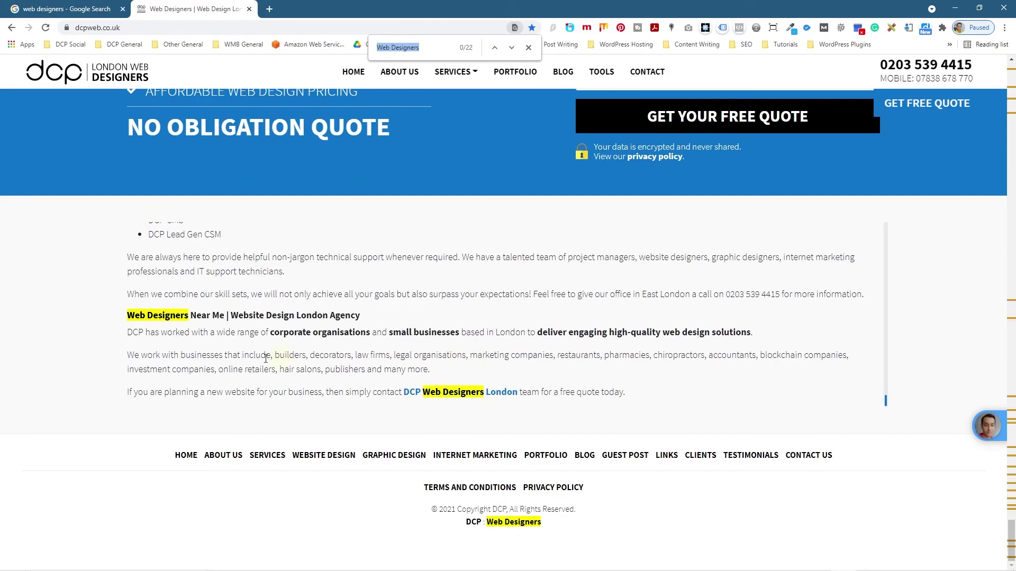
scroll(324, 295, "up", 10)
scroll(34, 410, "up", 15)
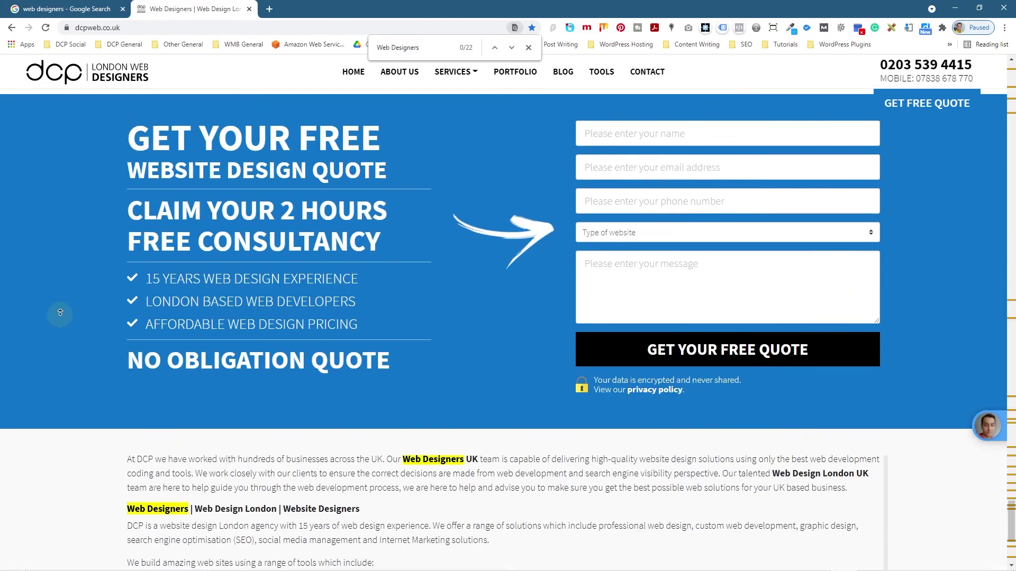
scroll(66, 261, "up", 20)
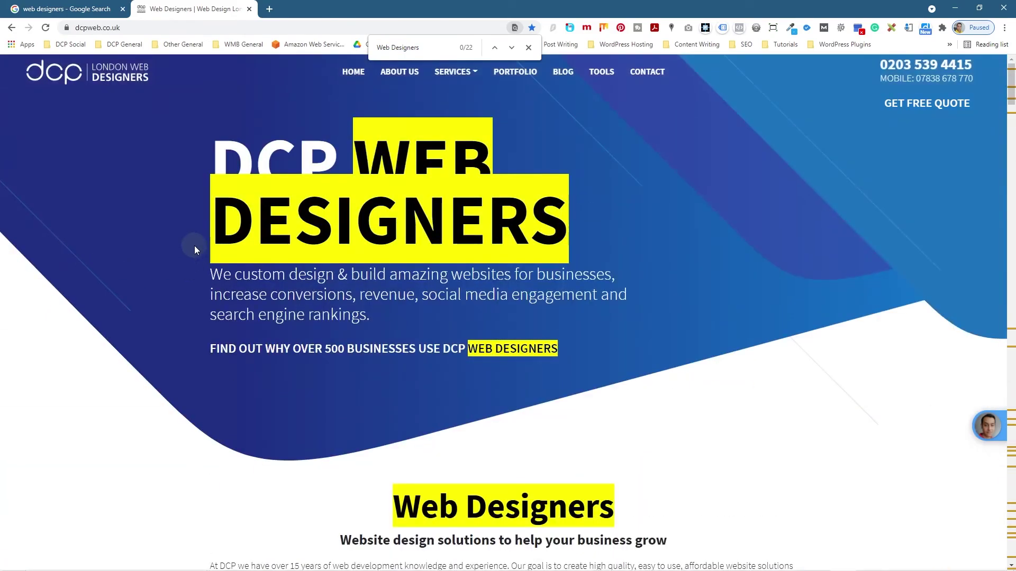
left_click(954, 8)
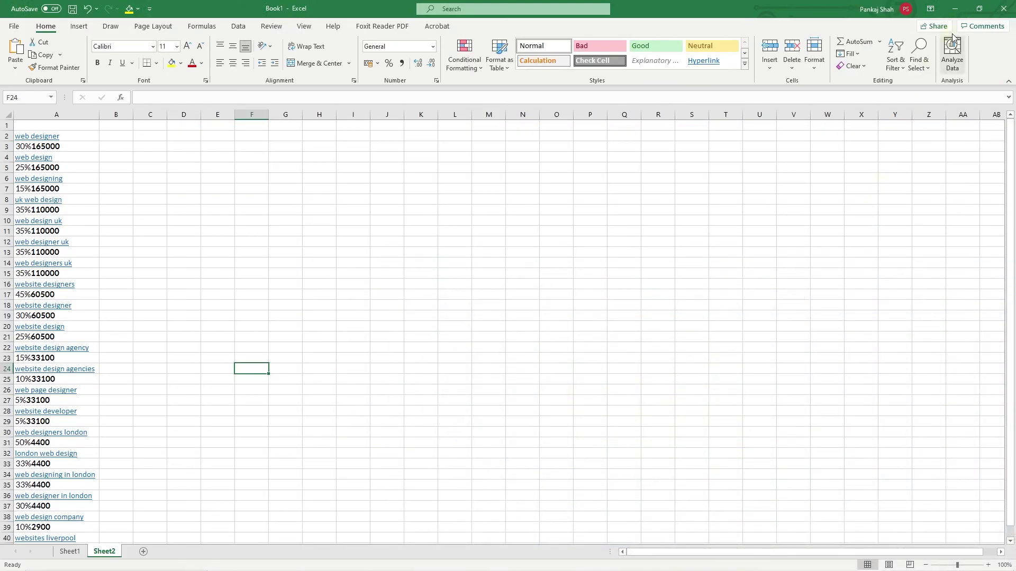
Close Book1 so Excel asks whether to save changes
left_click(1003, 9)
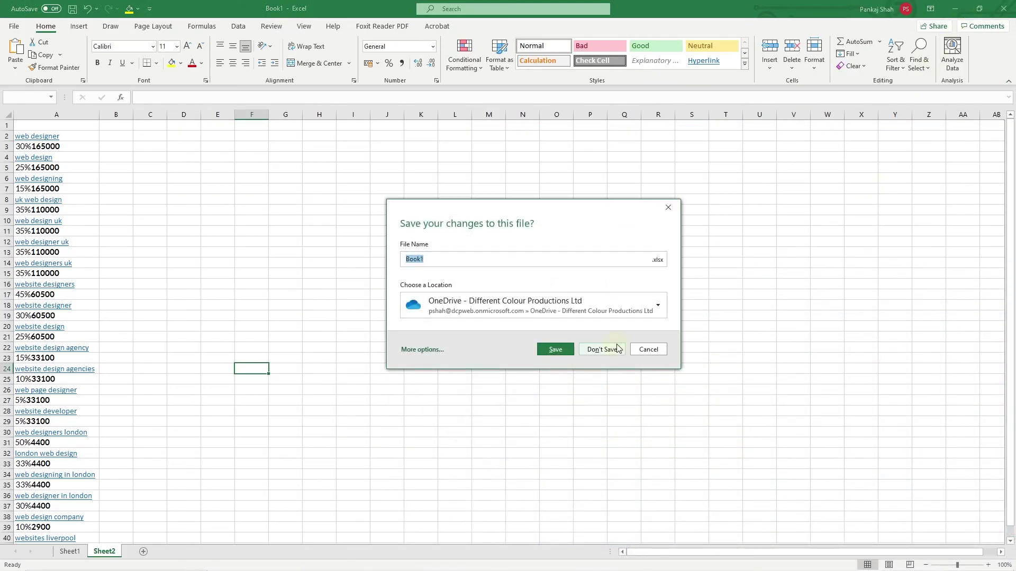